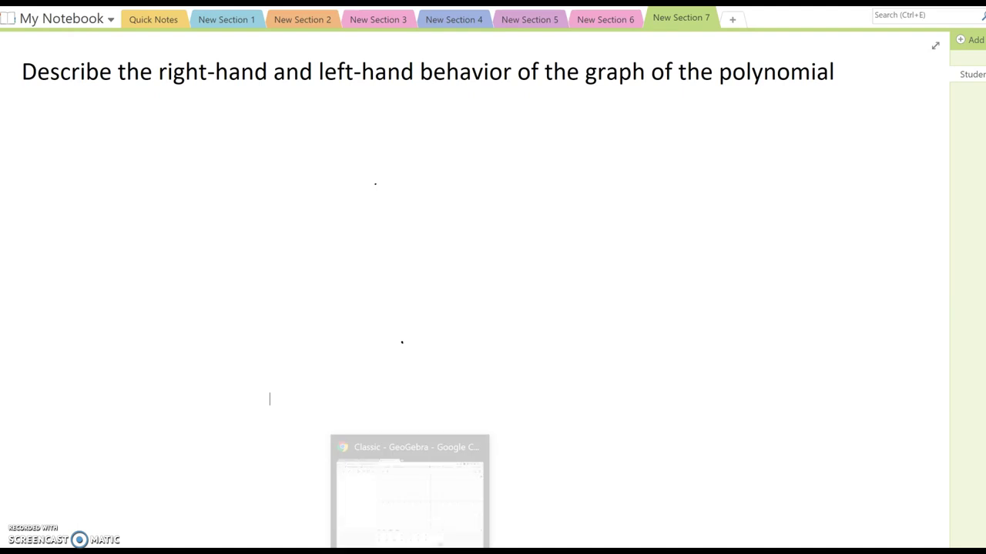
# Switch from the OneNote end-behavior page to the GeoGebra Classic window.
pyautogui.click(408, 489)
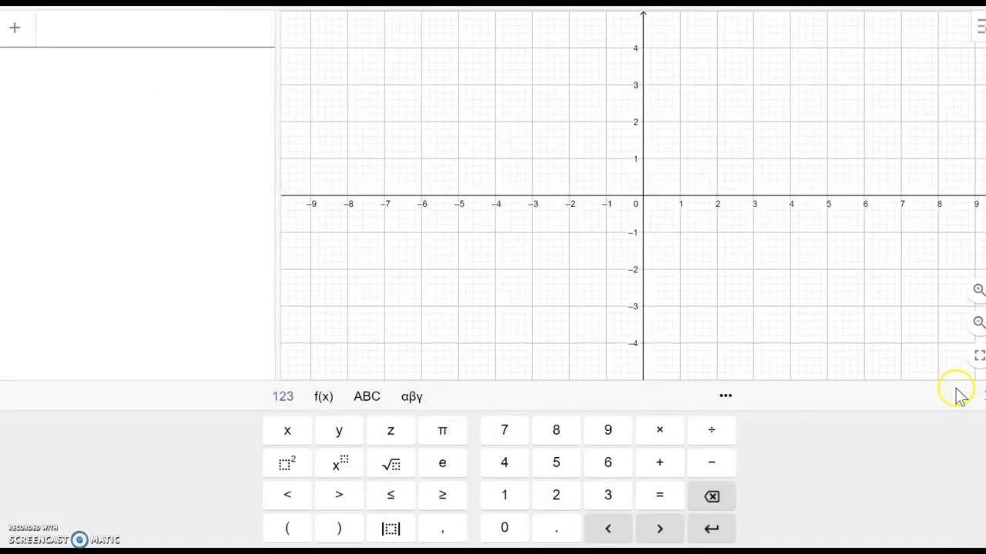
# Enter f(x) = 2x^4 + 3x^3 − 5x + 2 in the input bar and plot it.
pyautogui.click(983, 396)
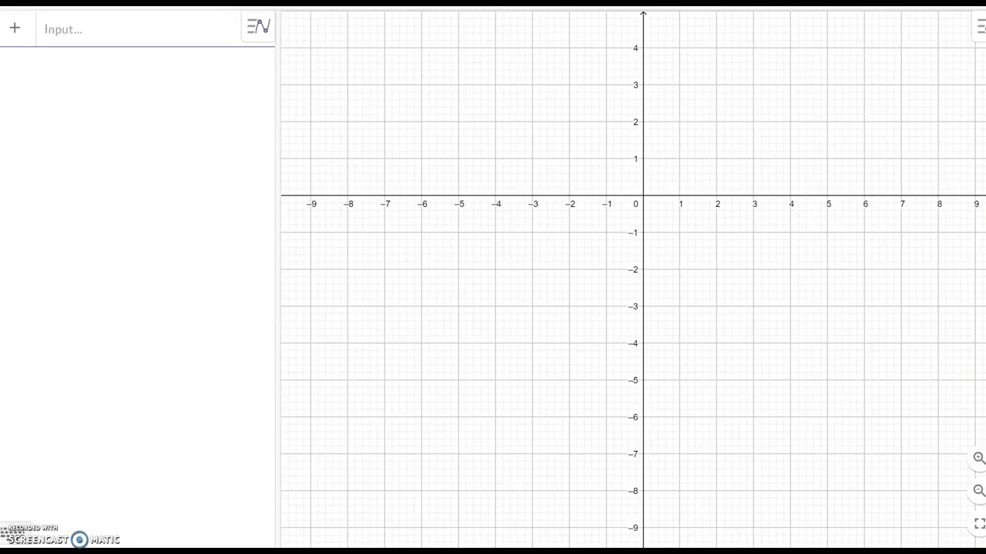
pyautogui.click(65, 31)
pyautogui.write('f(x) ')
pyautogui.write('= ')
pyautogui.write('2x^4 ')
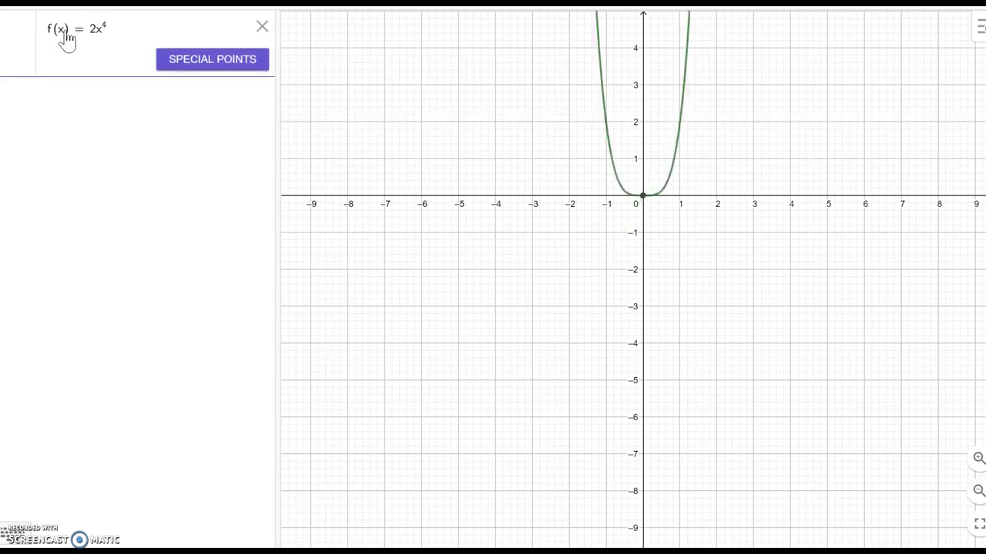
pyautogui.write('+ 3')
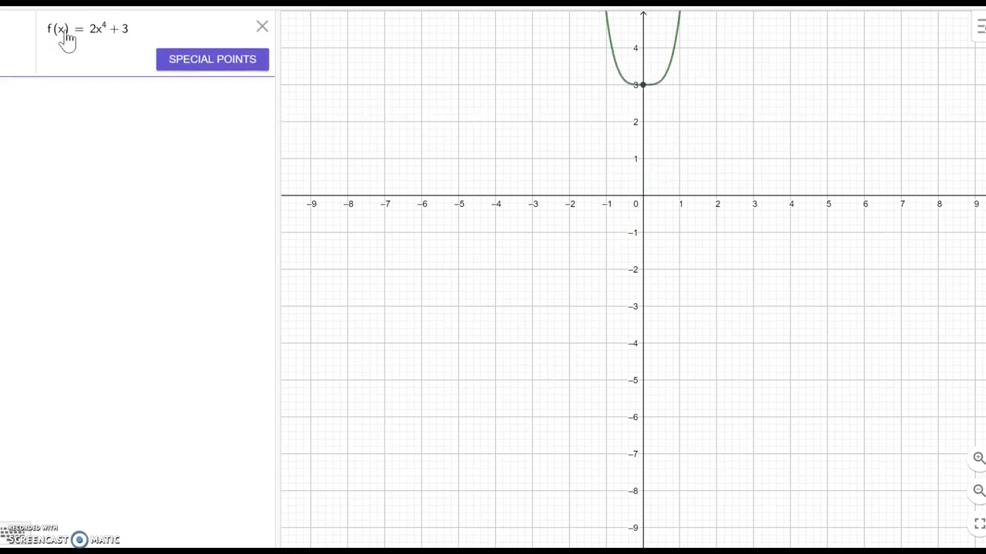
pyautogui.write('x^3-')
pyautogui.press('BackSpace')
pyautogui.press('Right')
pyautogui.write('-5')
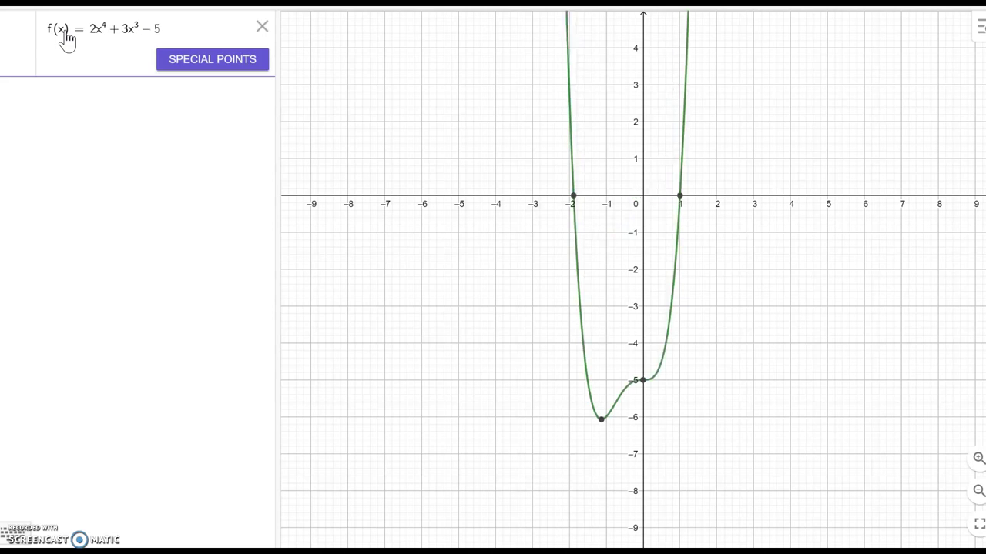
pyautogui.write('x+')
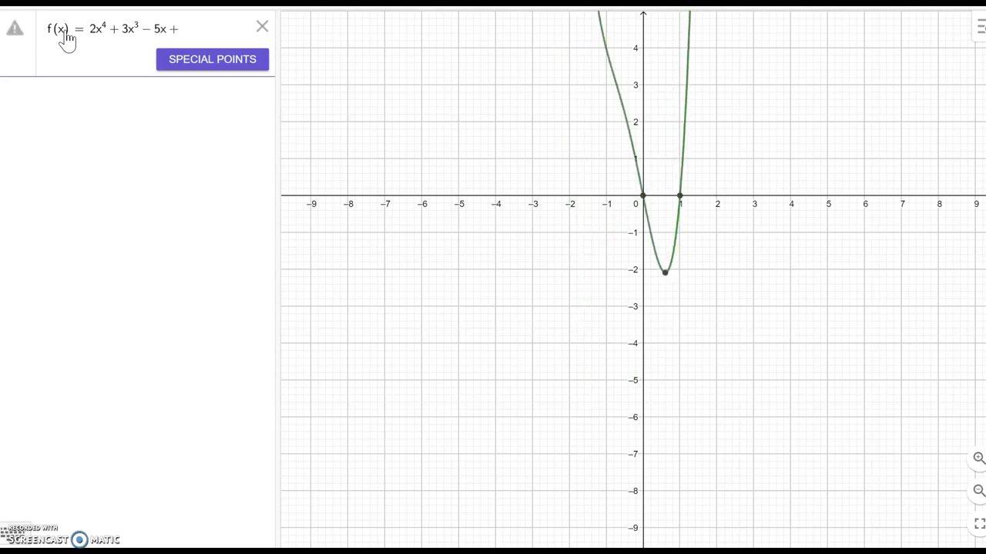
pyautogui.write('2')
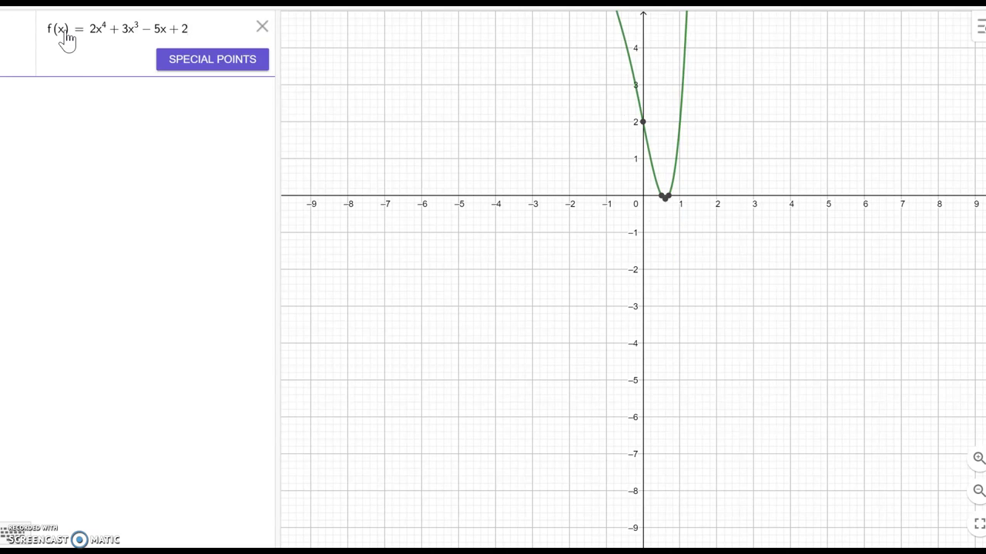
pyautogui.moveTo(655, 168); pyautogui.dragTo(636, 231)
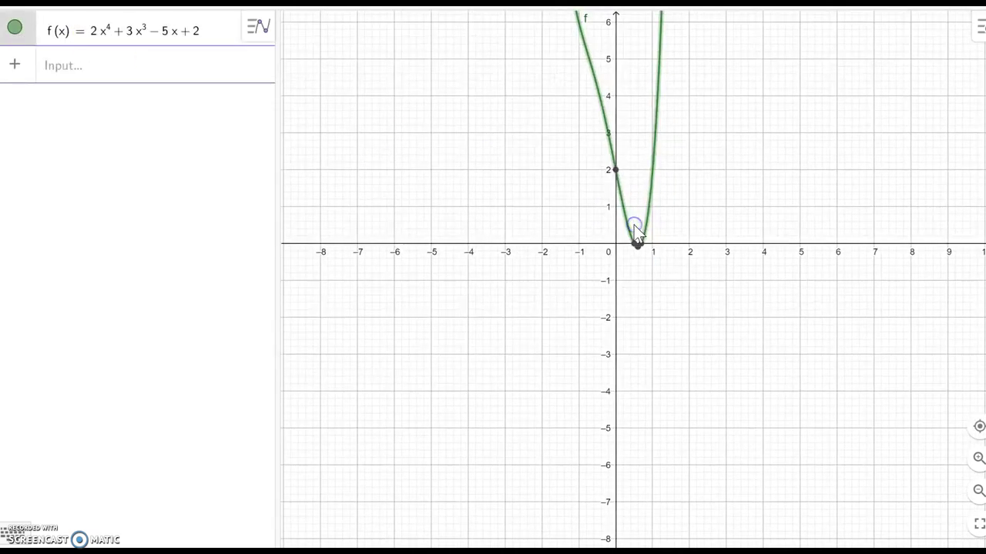
# Pan down and stretch the x-axis so f's wide U shape shows up to y = 10.
pyautogui.click(632, 280)
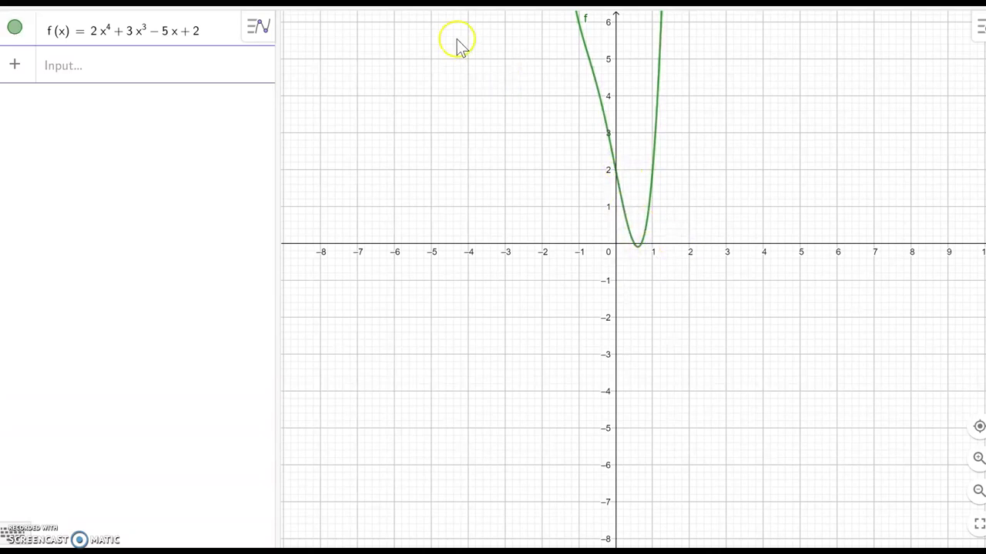
pyautogui.click(607, 218)
pyautogui.moveTo(605, 218); pyautogui.dragTo(543, 387)
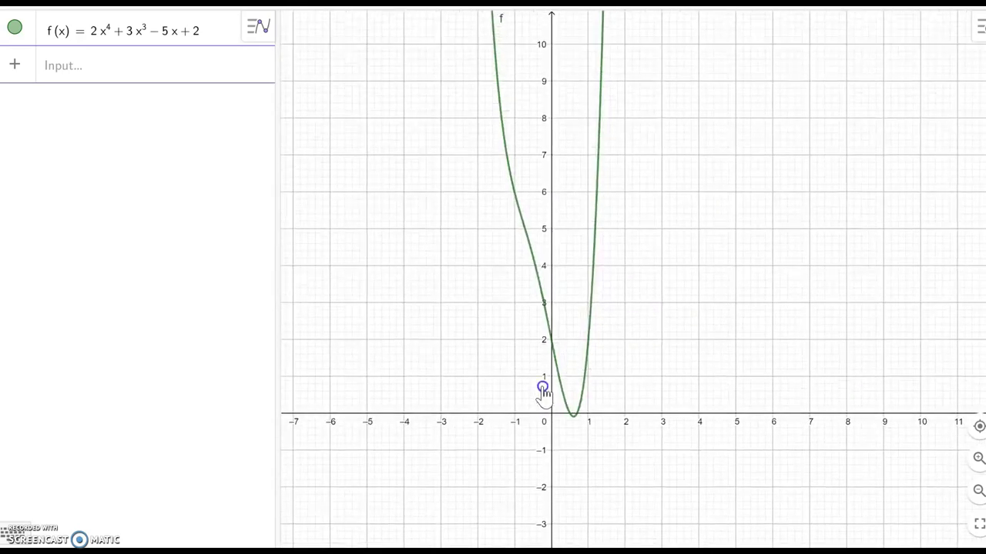
pyautogui.moveTo(615, 412); pyautogui.dragTo(672, 412)
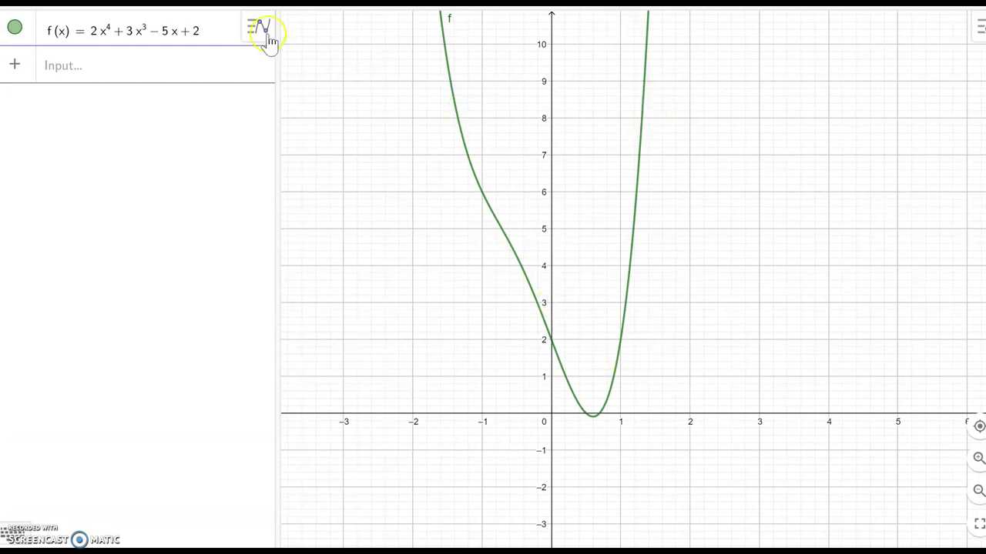
# Add g(x) = x^6 + 5x^3 − 7x + 6, then pan and zoom out to y = 16.
pyautogui.click(104, 68)
pyautogui.write('g')
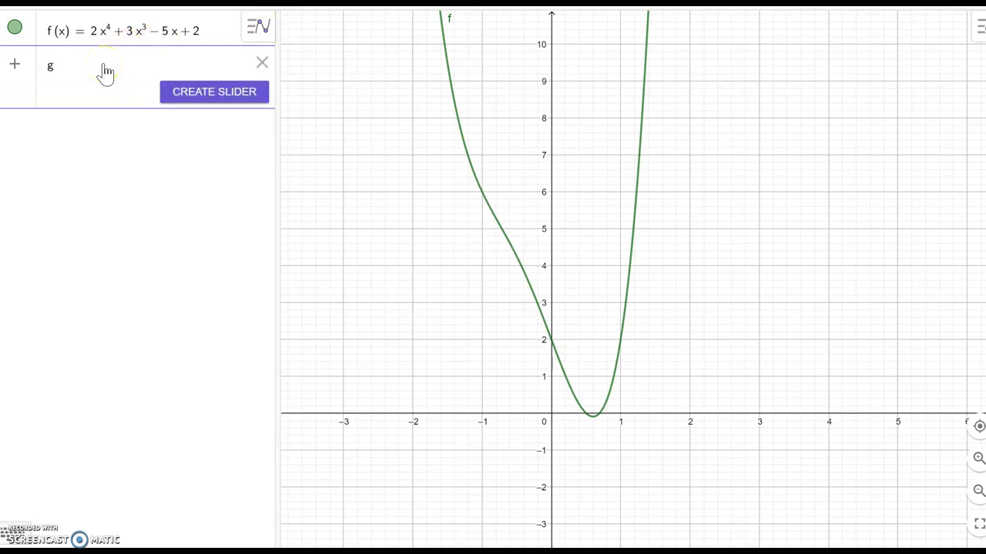
pyautogui.write('(x)=')
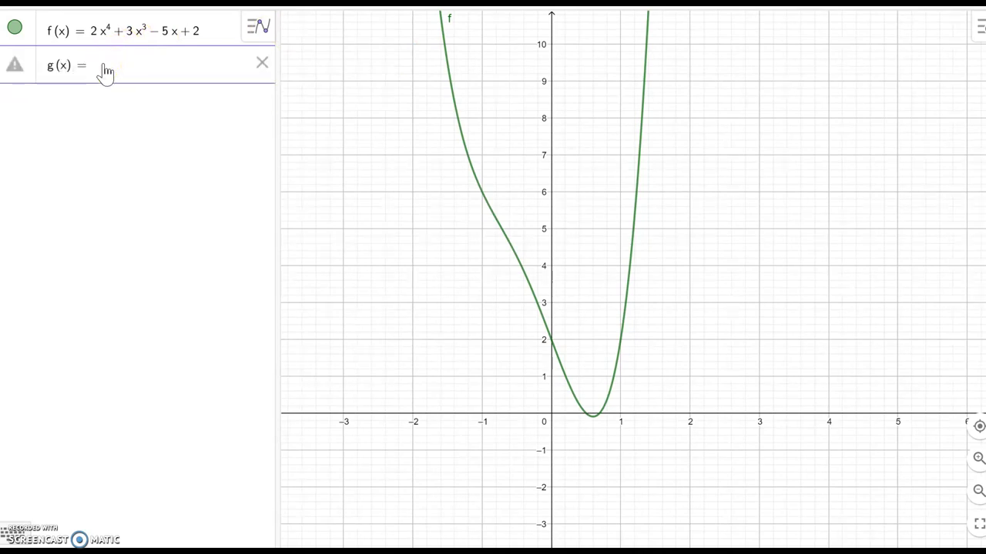
pyautogui.write('x')
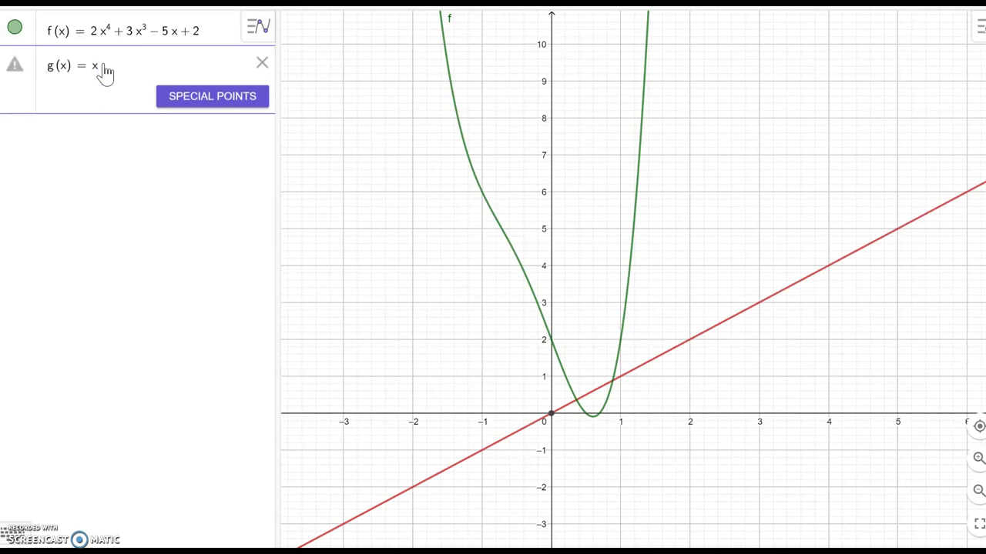
pyautogui.write('^6')
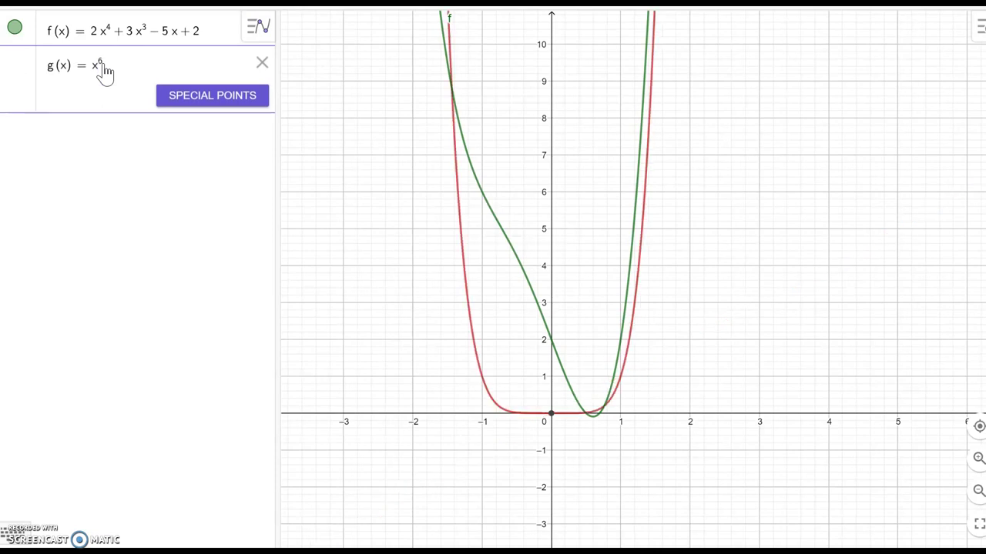
pyautogui.press('Right')
pyautogui.write('+ 5x')
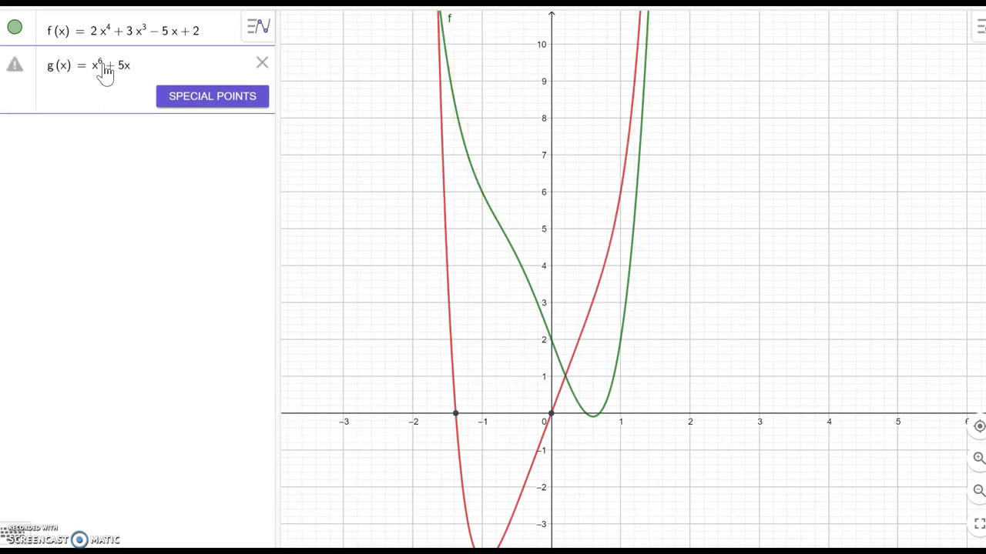
pyautogui.write('^3')
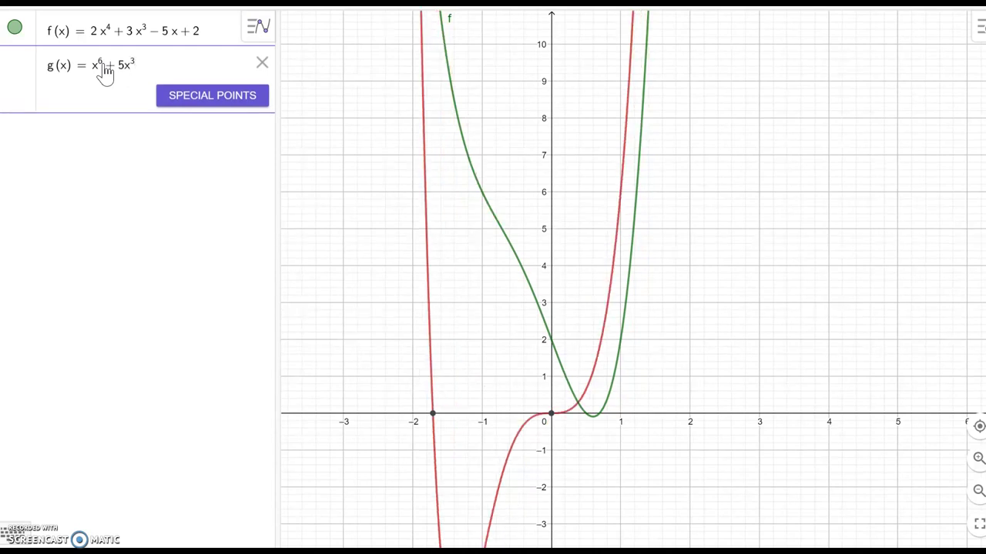
pyautogui.press('Right')
pyautogui.write('-7x+')
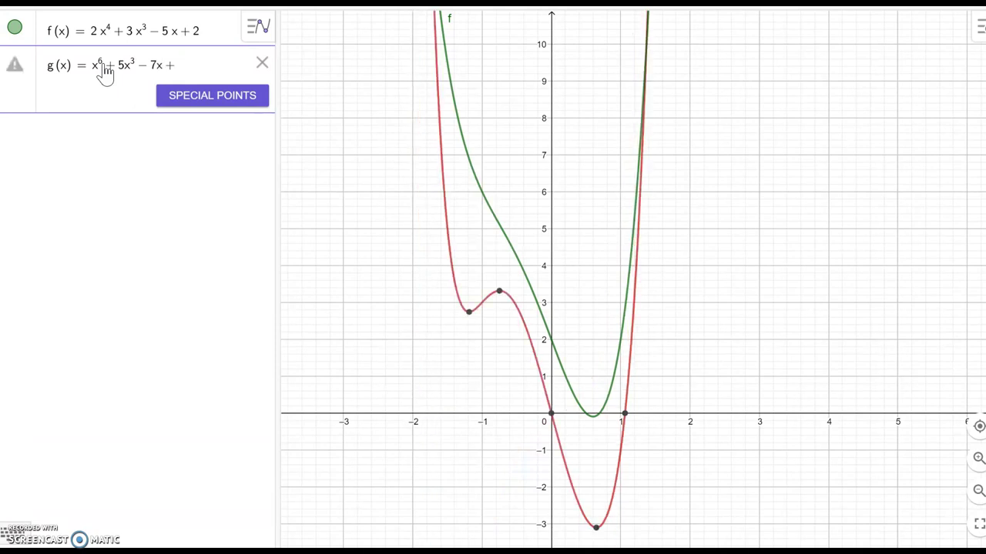
pyautogui.write('6')
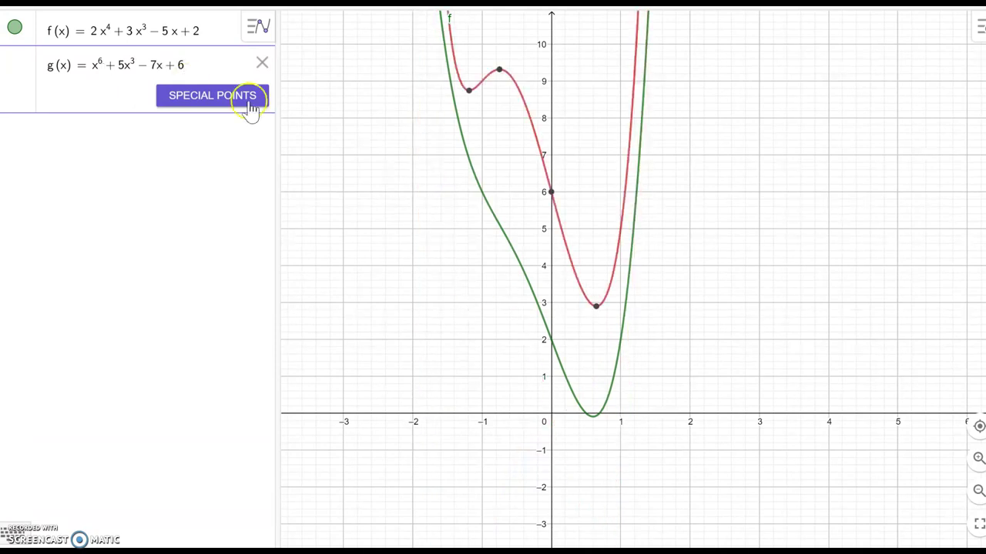
pyautogui.click(528, 169)
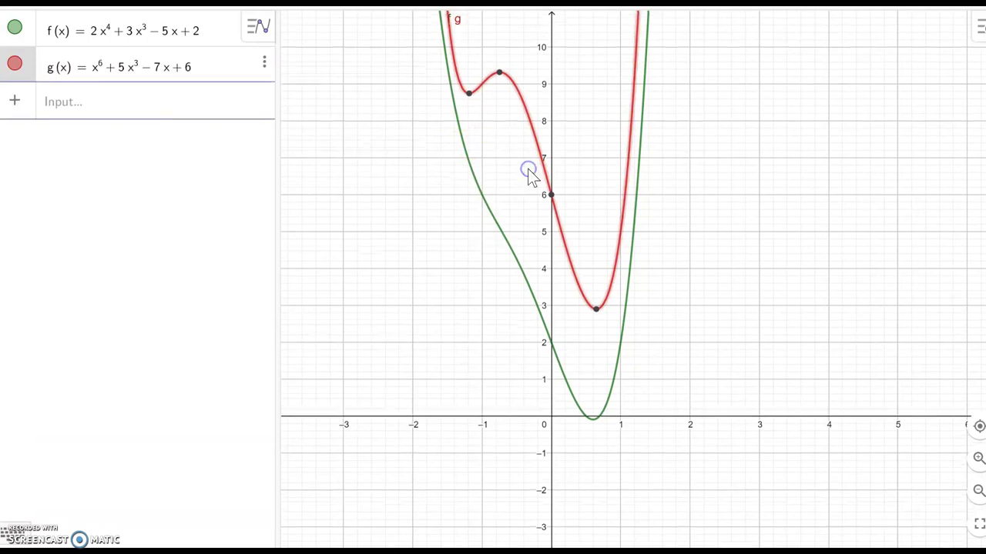
pyautogui.moveTo(464, 220); pyautogui.dragTo(469, 390)
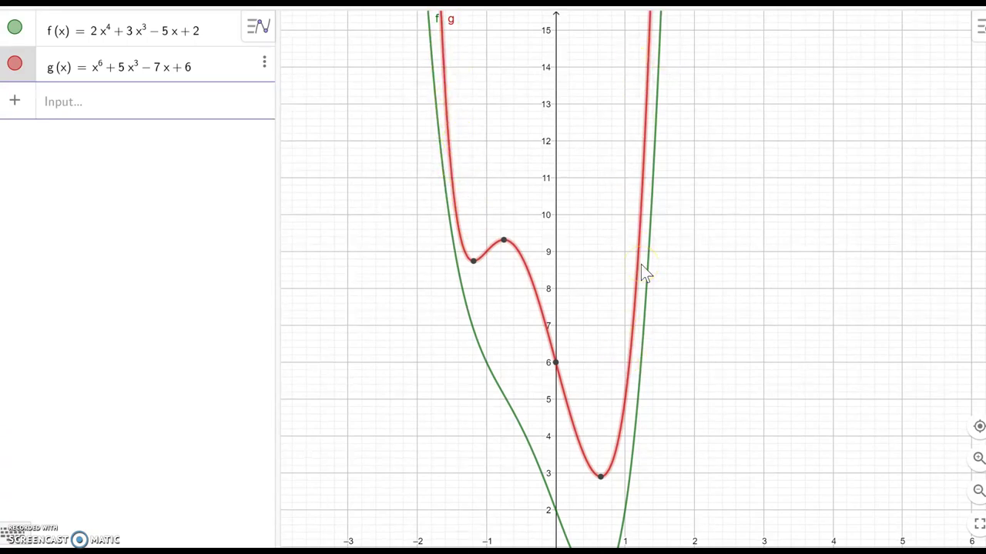
pyautogui.scroll(-2, 641, 264)
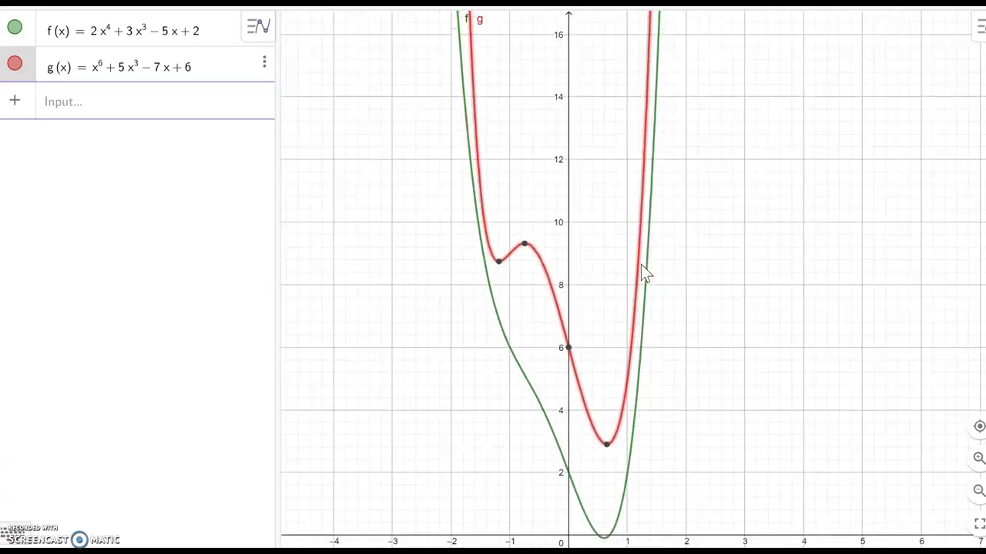
# Add h(x) = 3x^8 − 4x^2 + 1 and zoom out to see its W shape.
pyautogui.click(152, 100)
pyautogui.write('h(x)')
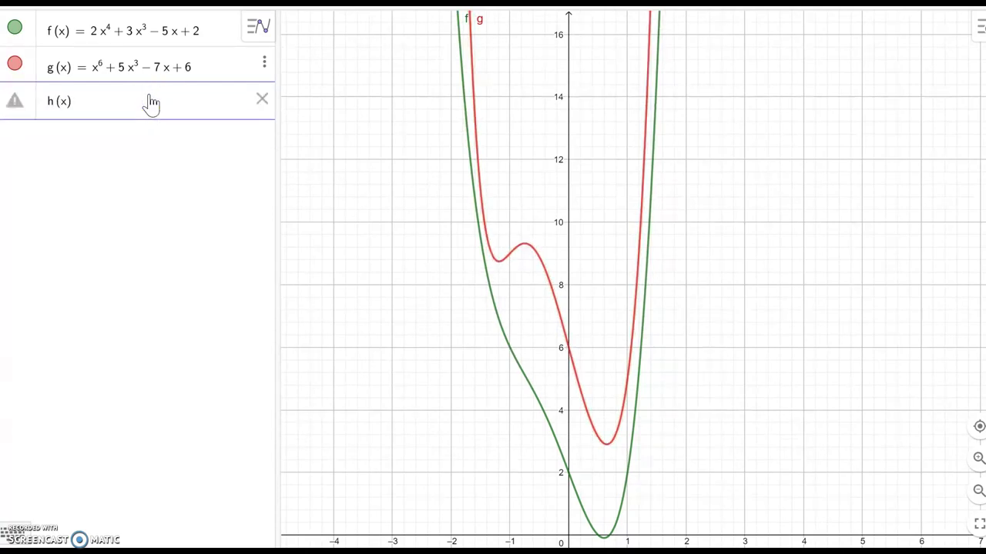
pyautogui.write('=3x')
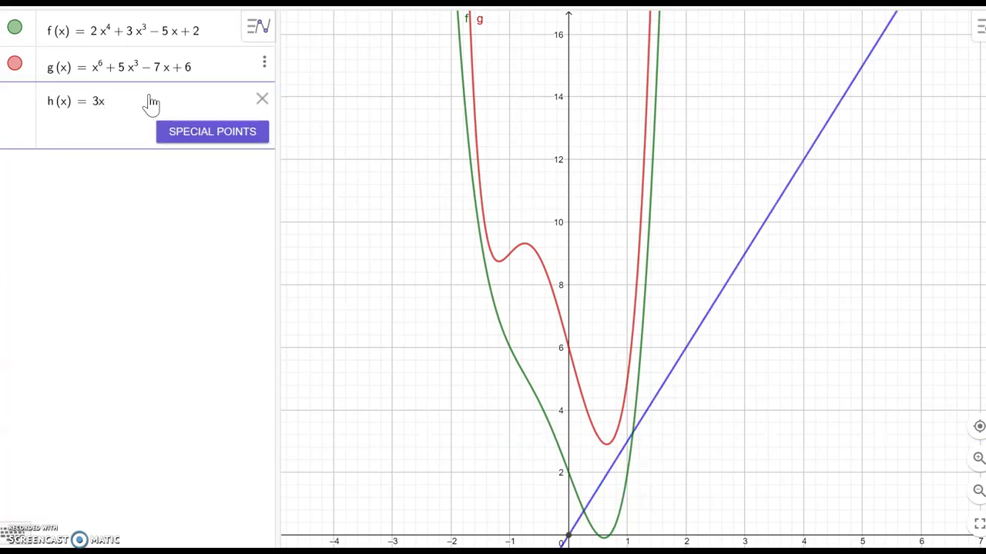
pyautogui.write('^8')
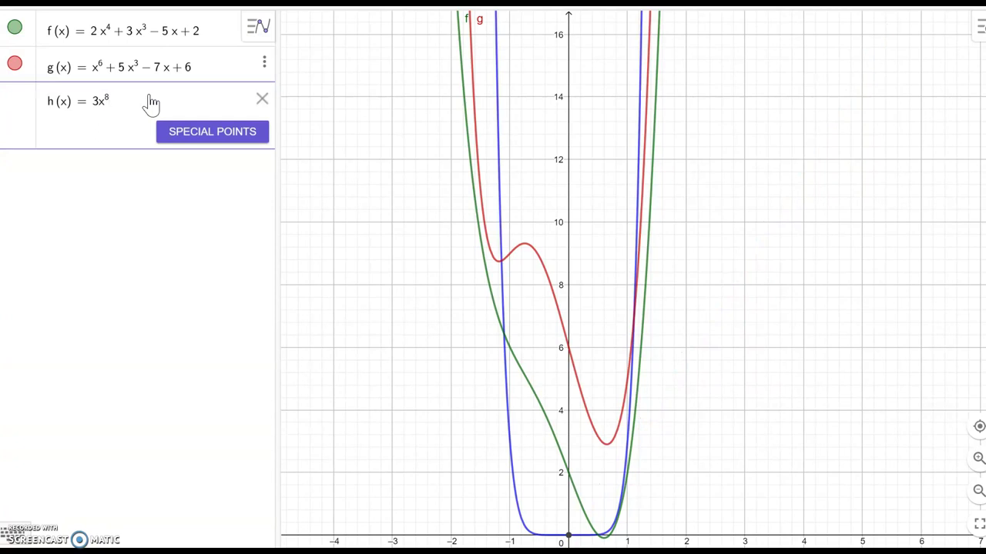
pyautogui.write('-')
pyautogui.write('4x')
pyautogui.write('^2')
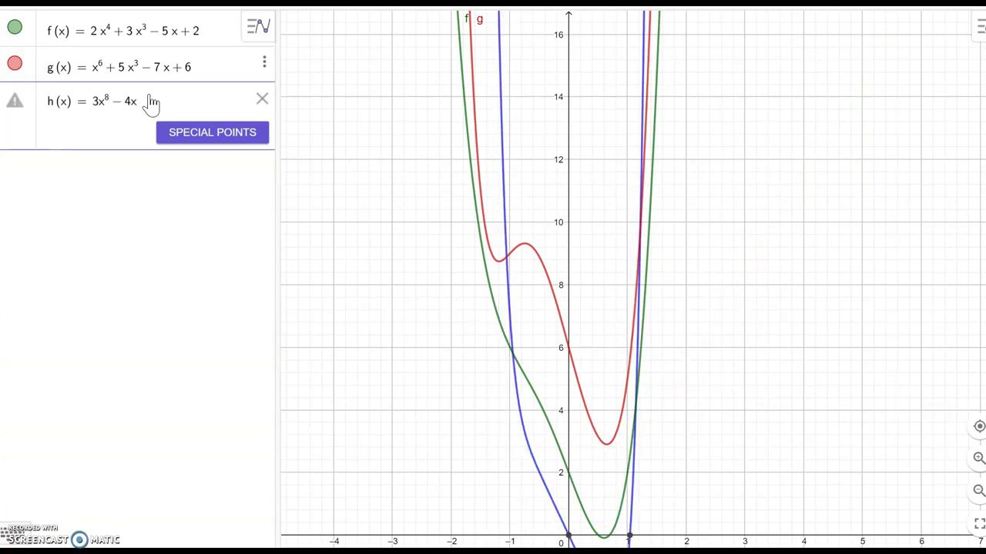
pyautogui.write('+1')
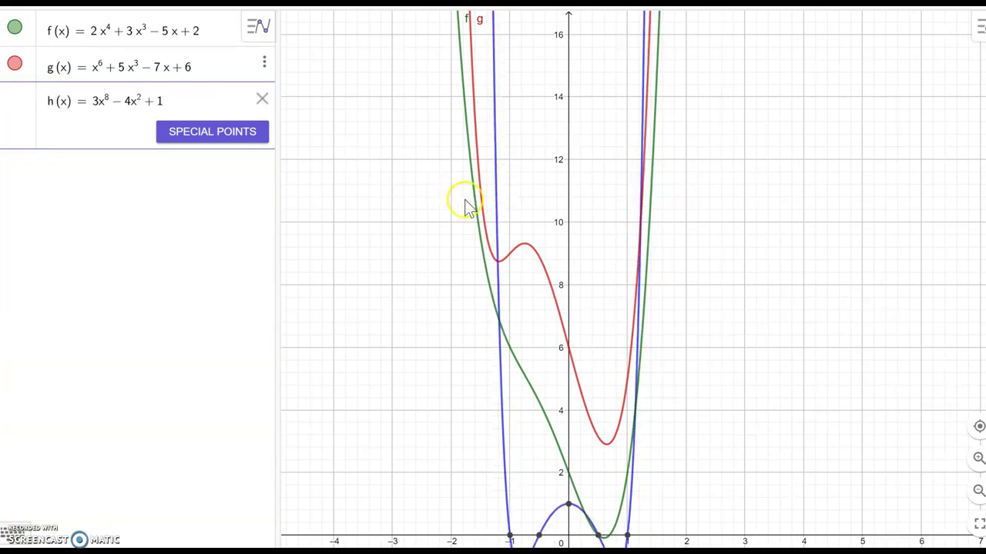
pyautogui.scroll(-2, 579, 367)
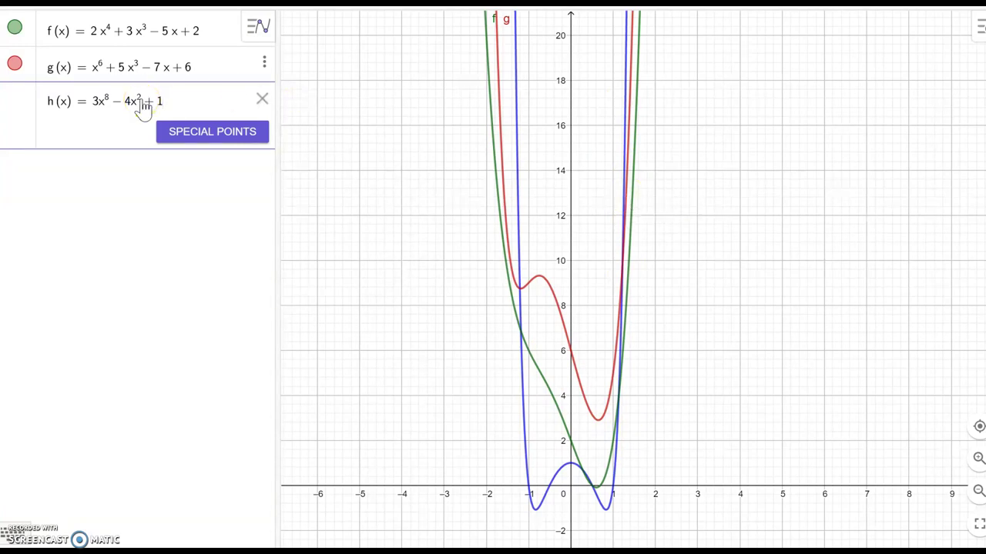
# Hide g and h so only f's green curve shows, then return to OneNote.
pyautogui.click(14, 28)
pyautogui.click(15, 64)
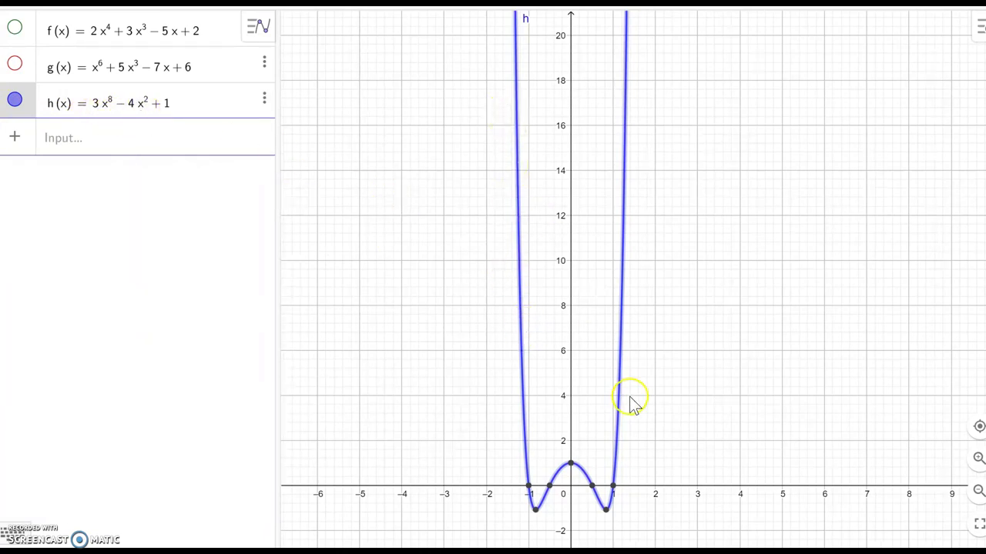
pyautogui.click(15, 99)
pyautogui.click(14, 64)
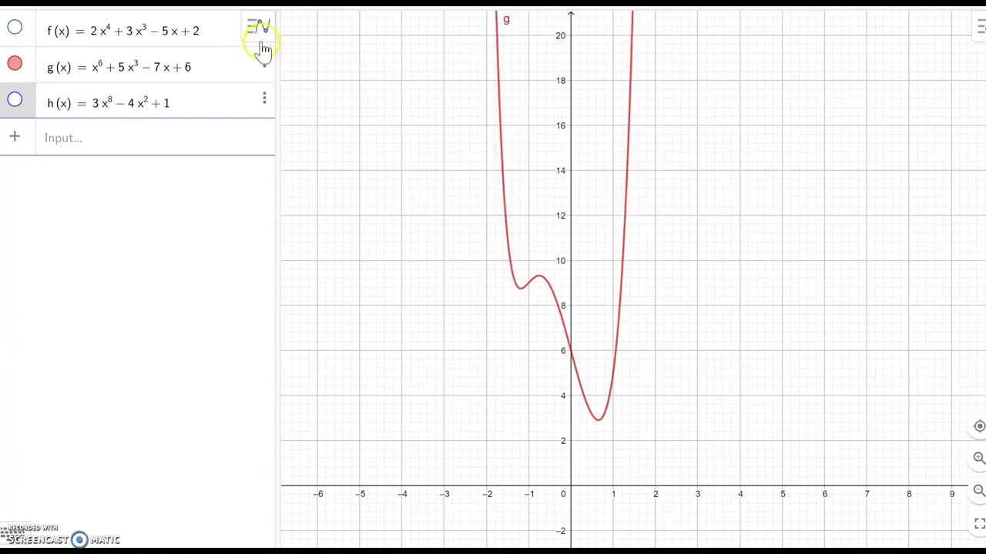
pyautogui.click(14, 65)
pyautogui.click(15, 28)
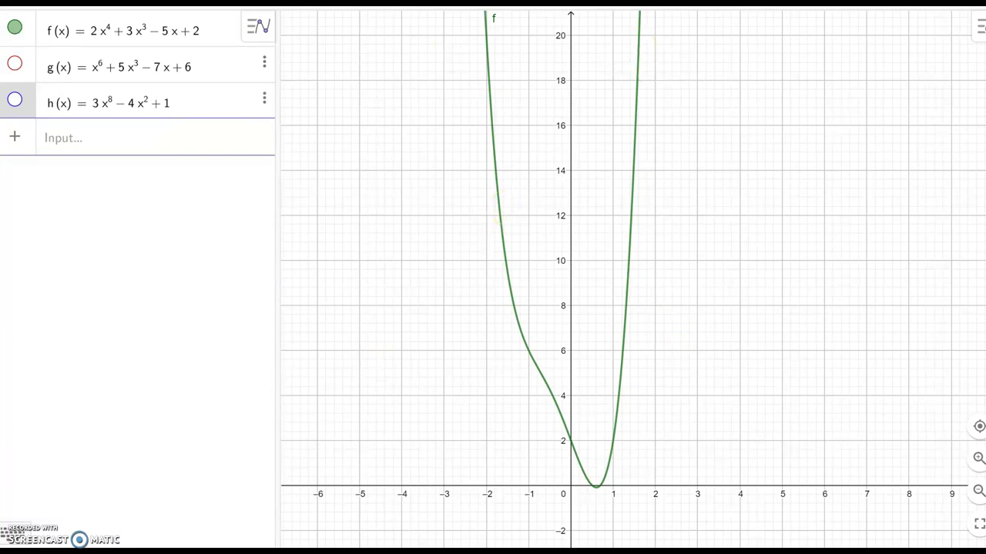
pyautogui.hotkey('alt', 'Tab')
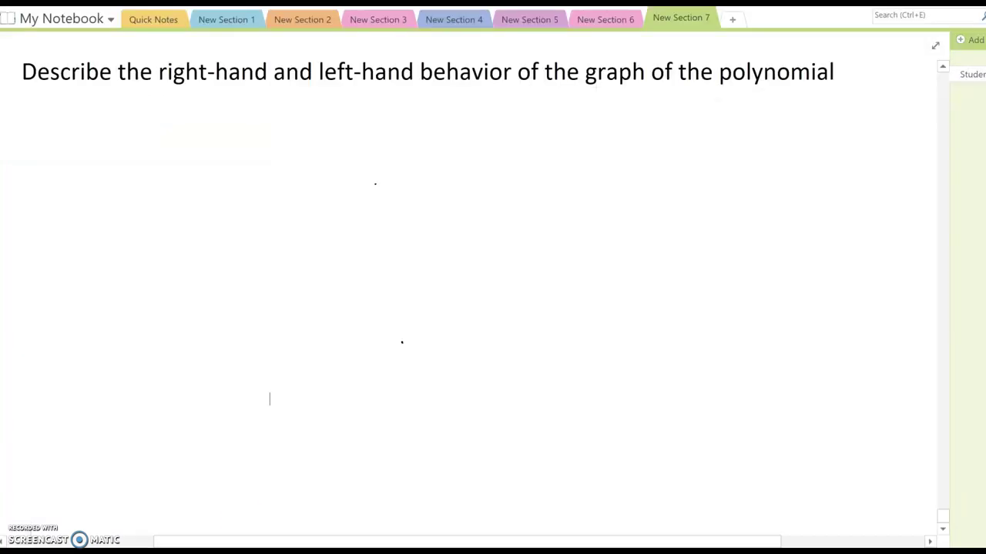
# Handwrite f(x) = ax^m + bx^n + … and 'If m is even, a > 0'.
pyautogui.moveTo(144, 113)
pyautogui.mouseDown()
pyautogui.moveTo(132, 159)
pyautogui.moveTo(147, 130)
pyautogui.moveTo(165, 140)
pyautogui.moveTo(234, 139)
pyautogui.moveTo(240, 153)
pyautogui.moveTo(262, 131)
pyautogui.moveTo(250, 137)
pyautogui.moveTo(283, 128)
pyautogui.moveTo(319, 149)
pyautogui.moveTo(336, 133)
pyautogui.moveTo(350, 141)
pyautogui.moveTo(377, 127)
pyautogui.moveTo(359, 149)
pyautogui.moveTo(394, 122)
pyautogui.moveTo(503, 136)
pyautogui.mouseUp()
pyautogui.moveTo(240, 187)
pyautogui.mouseDown()
pyautogui.moveTo(240, 216)
pyautogui.moveTo(266, 183)
pyautogui.moveTo(316, 193)
pyautogui.moveTo(307, 197)
pyautogui.moveTo(332, 218)
pyautogui.moveTo(356, 203)
pyautogui.moveTo(384, 200)
pyautogui.moveTo(386, 209)
pyautogui.moveTo(377, 190)
pyautogui.moveTo(497, 210)
pyautogui.mouseUp()
pyautogui.click(376, 185)
pyautogui.moveTo(563, 185)
pyautogui.mouseDown()
pyautogui.moveTo(553, 202)
pyautogui.moveTo(564, 207)
pyautogui.moveTo(615, 186)
pyautogui.mouseUp()
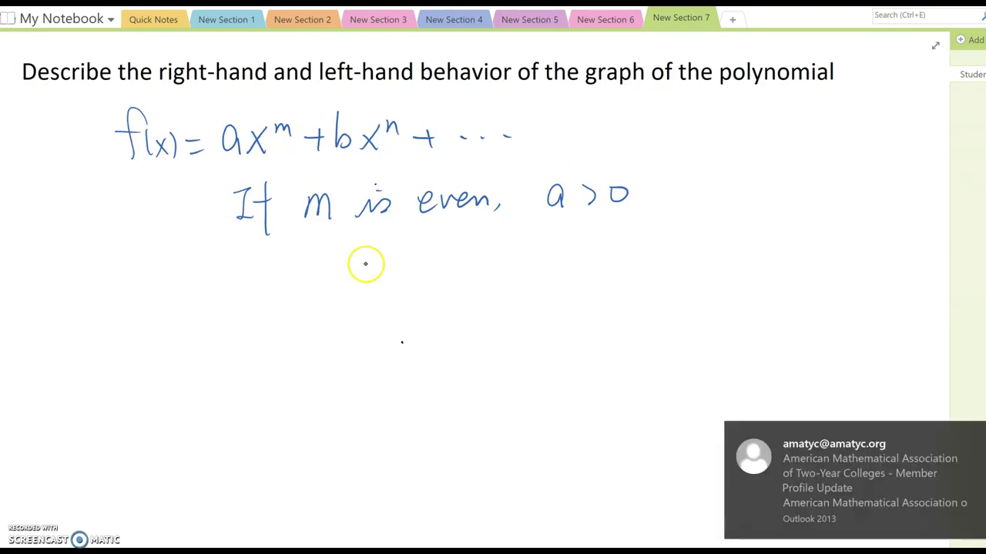
# Draw two upward end-behavior arrows and start writing a<0 beneath them.
pyautogui.moveTo(359, 254); pyautogui.dragTo(382, 327)
pyautogui.moveTo(348, 275); pyautogui.dragTo(389, 260)
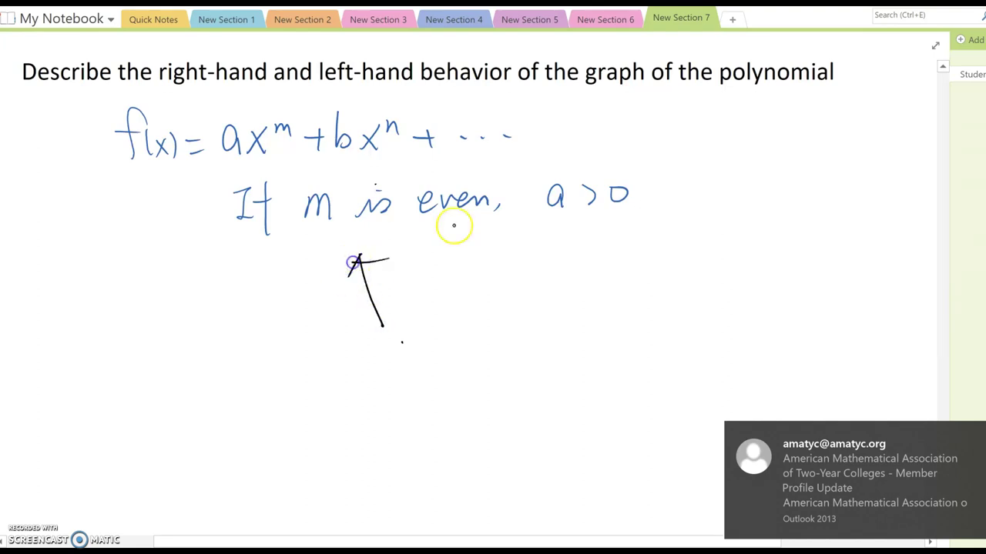
pyautogui.moveTo(553, 333)
pyautogui.mouseDown()
pyautogui.moveTo(588, 257)
pyautogui.moveTo(605, 262)
pyautogui.mouseUp()
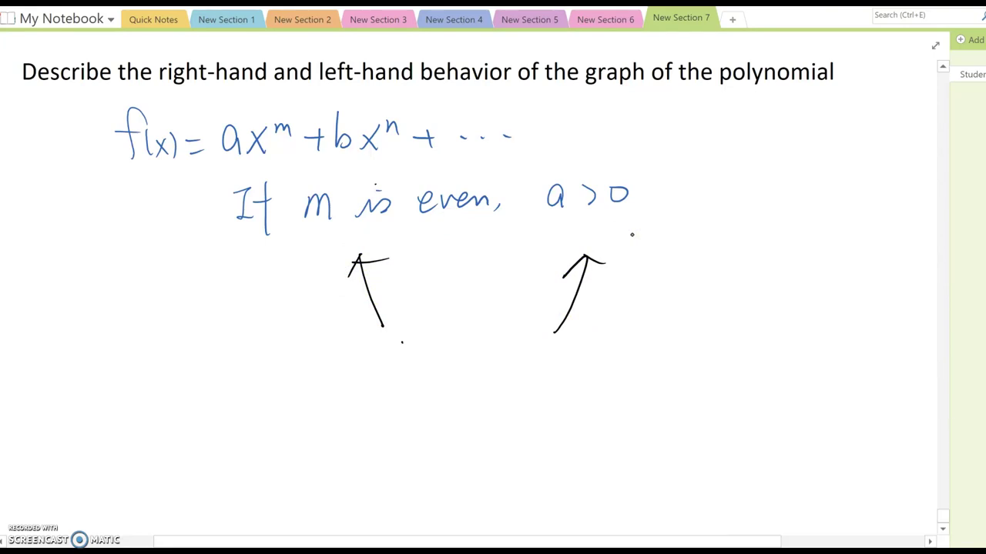
pyautogui.moveTo(330, 372); pyautogui.dragTo(331, 401)
pyautogui.moveTo(362, 370)
pyautogui.mouseDown()
pyautogui.moveTo(364, 402)
pyautogui.moveTo(378, 374)
pyautogui.mouseUp()
pyautogui.click(409, 375)
pyautogui.click(410, 390)
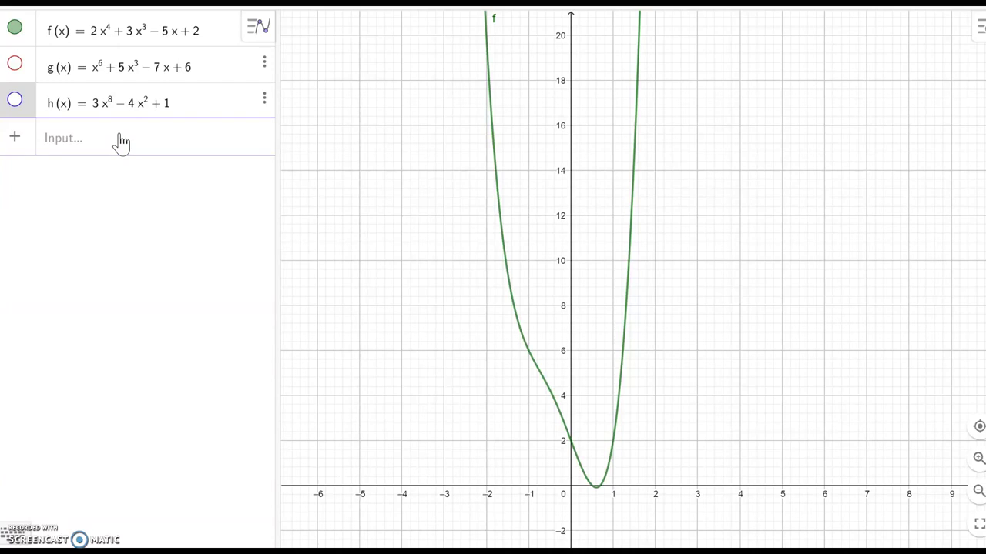
# Change f to −2x^4 + 3x^3 − 5x + 2 and pan so both falling ends show.
pyautogui.click(90, 43)
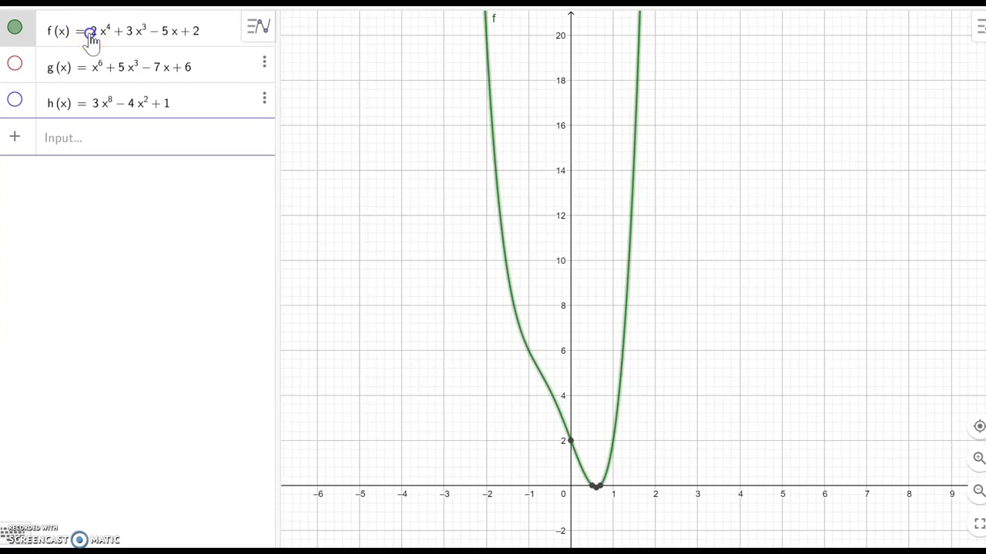
pyautogui.write('-')
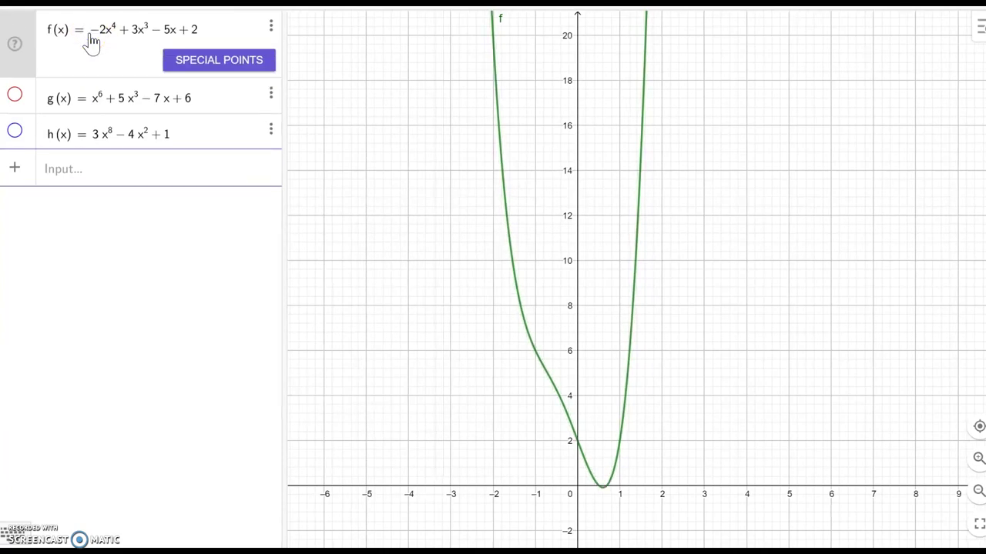
pyautogui.press('Return')
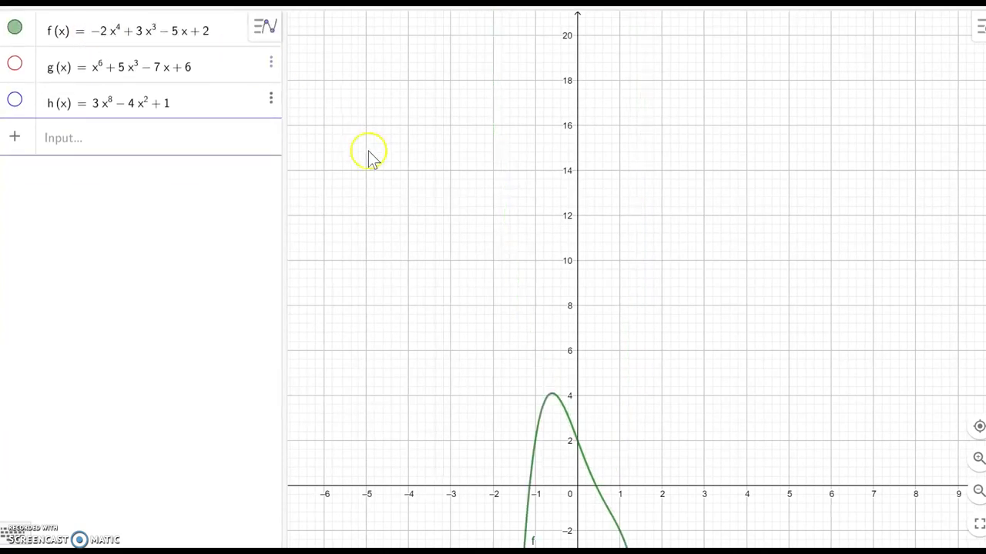
pyautogui.moveTo(500, 290); pyautogui.dragTo(509, 150)
pyautogui.moveTo(461, 307); pyautogui.dragTo(505, 160)
pyautogui.rightClick(621, 434)
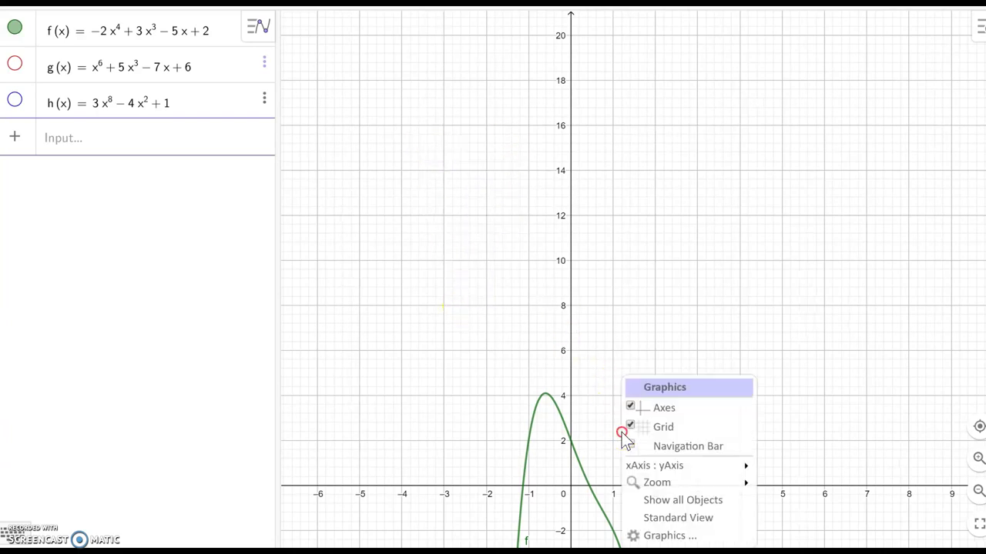
pyautogui.moveTo(600, 458); pyautogui.dragTo(583, 139)
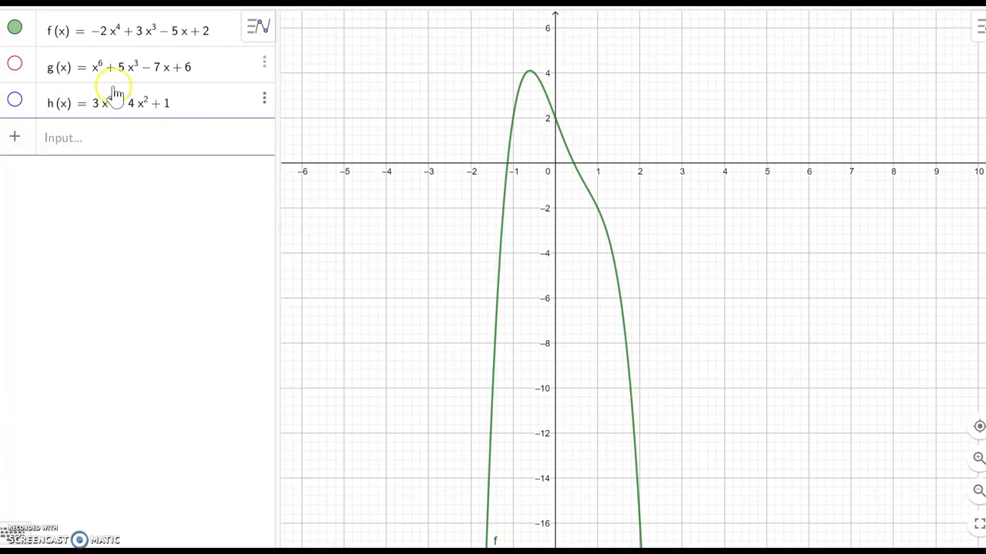
# Make g's leading term negative: g(x) = −x^6 + 5x^3 − 7x + 6.
pyautogui.click(90, 71)
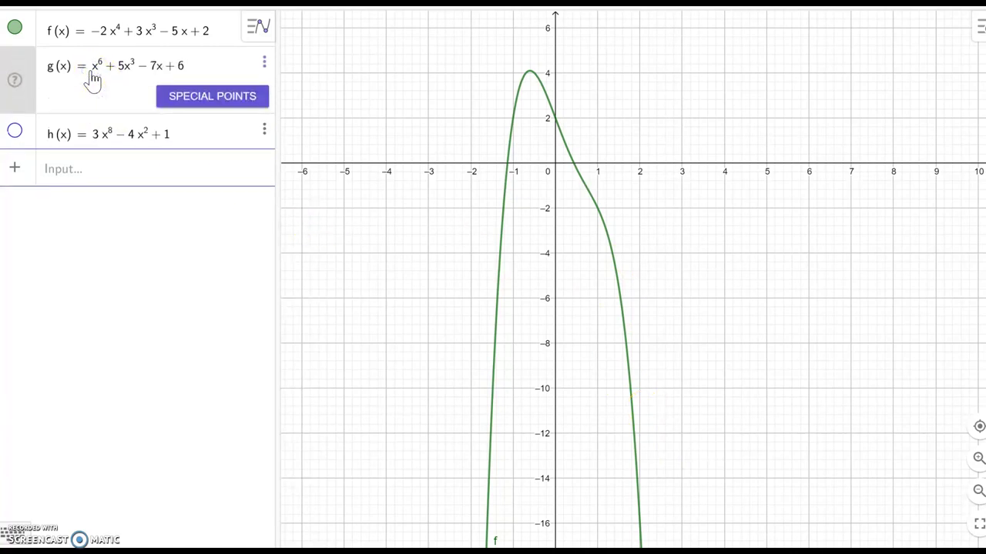
pyautogui.write('-')
pyautogui.press('Return')
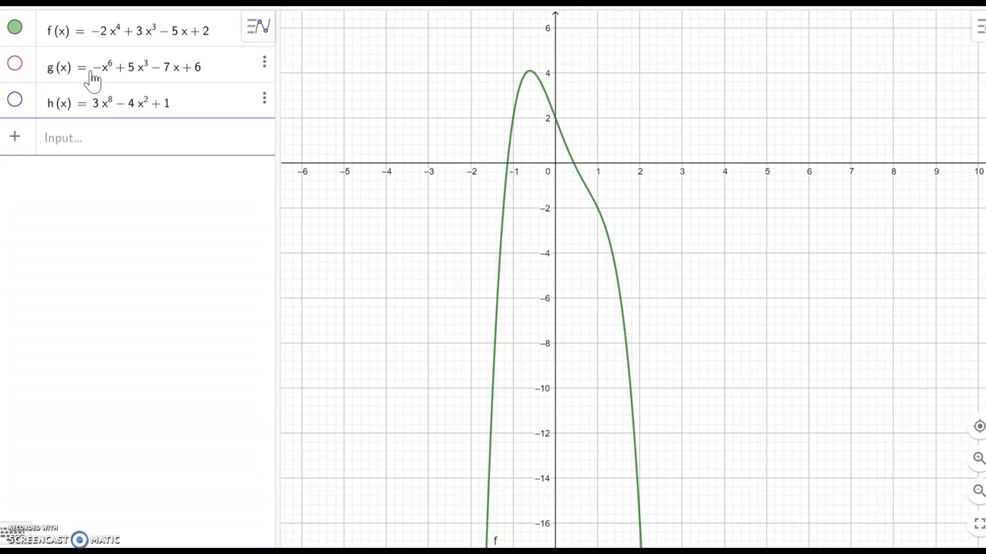
# Hide f, show g, and pan so g's red curve falls on both ends.
pyautogui.click(14, 28)
pyautogui.moveTo(551, 331); pyautogui.dragTo(550, 187)
pyautogui.moveTo(535, 244); pyautogui.dragTo(535, 114)
pyautogui.moveTo(565, 293); pyautogui.dragTo(625, 543)
pyautogui.moveTo(660, 487); pyautogui.dragTo(529, 551)
pyautogui.moveTo(579, 111); pyautogui.dragTo(574, 551)
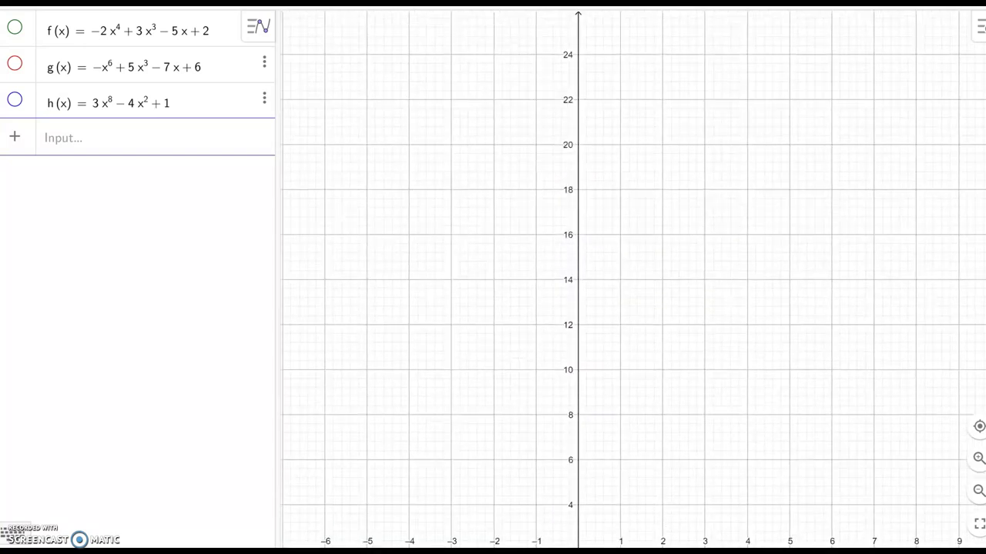
pyautogui.click(14, 64)
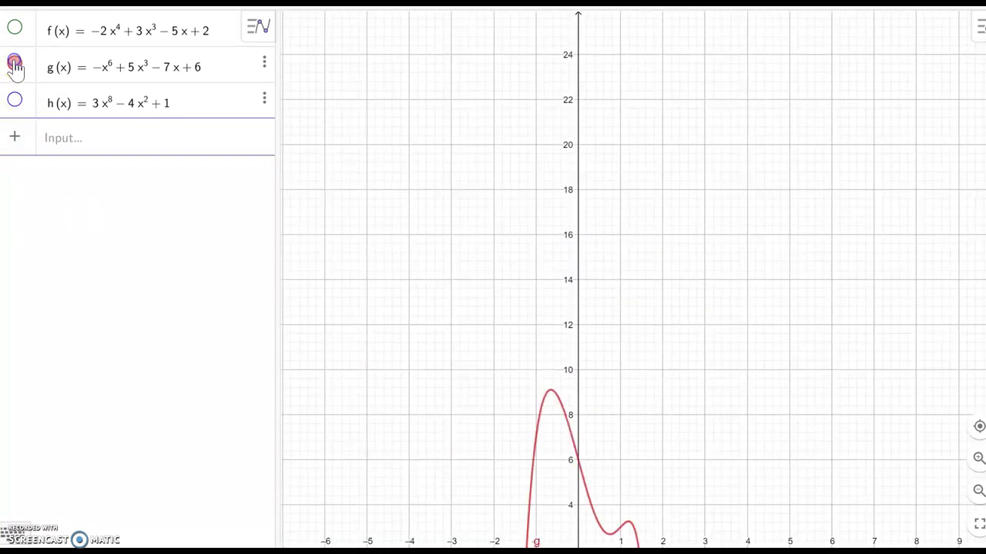
pyautogui.moveTo(486, 260); pyautogui.dragTo(500, 32)
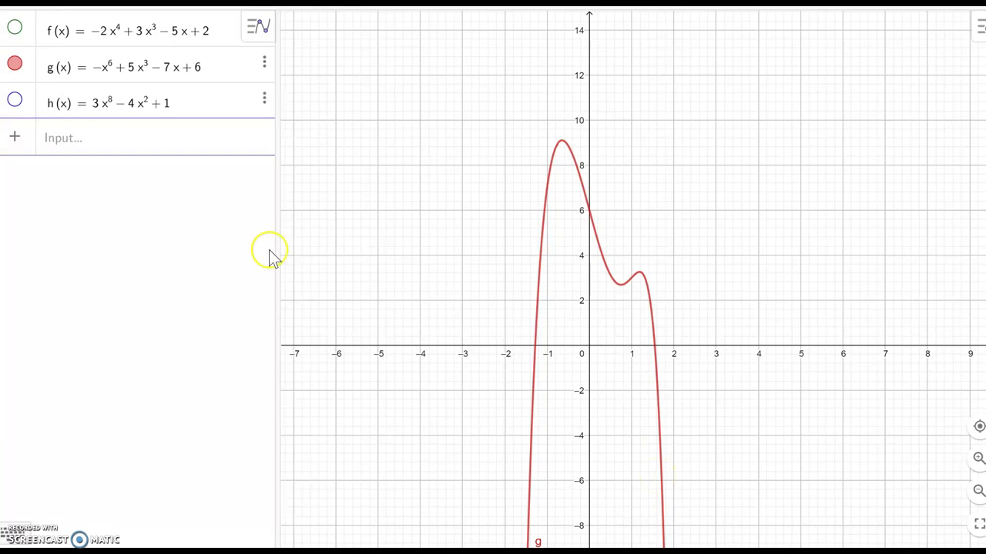
# Show only h, change it to −3x^8 − 4x^2 + 1, and return to OneNote.
pyautogui.click(15, 100)
pyautogui.click(15, 63)
pyautogui.click(97, 113)
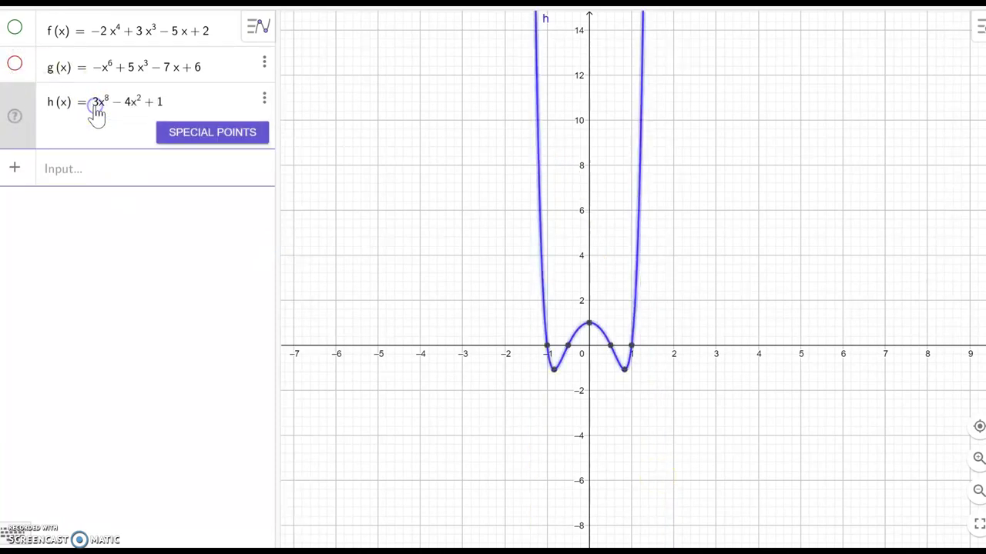
pyautogui.write('-')
pyautogui.press('Return')
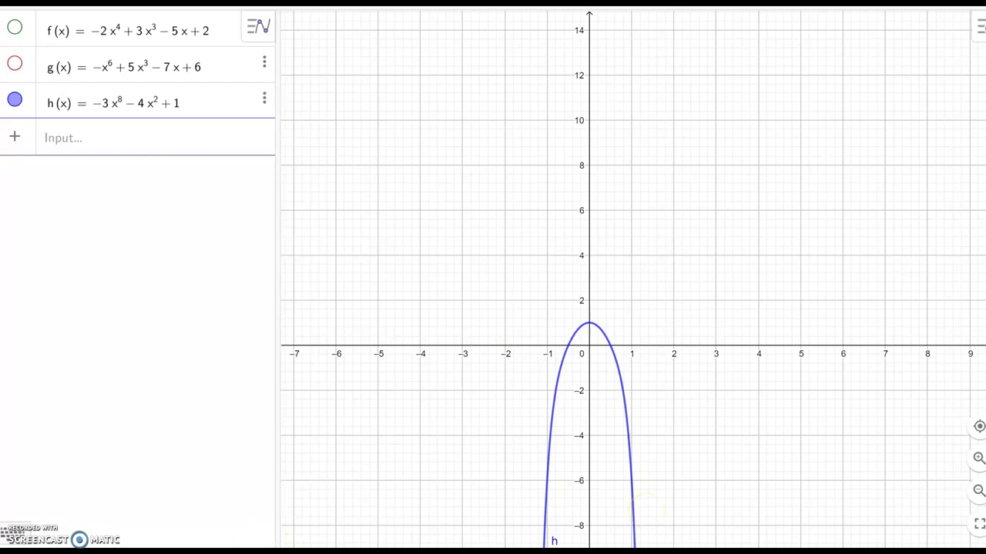
pyautogui.hotkey('alt', 'Tab')
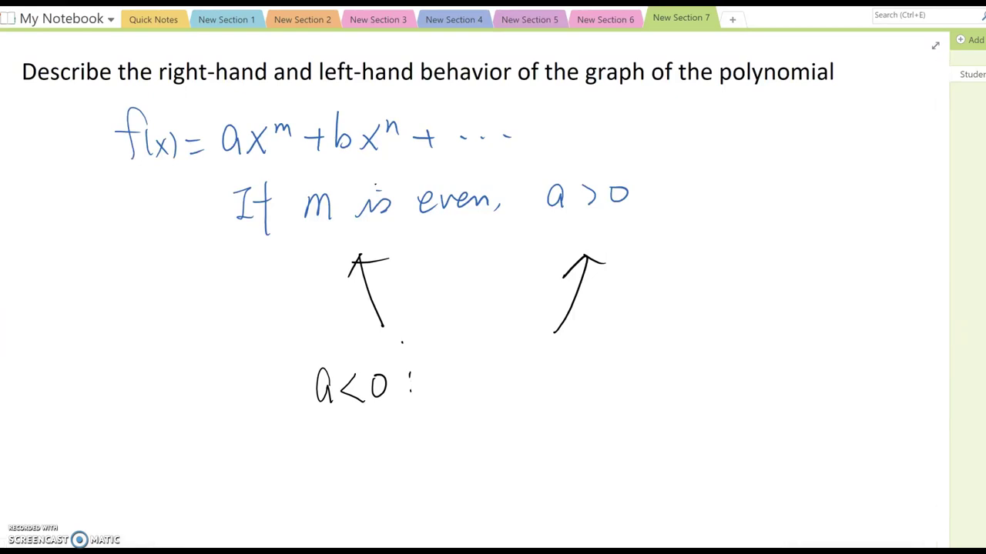
# Draw two red downward arrows beside a<0 showing both ends falling, then bring up GeoGebra.
pyautogui.moveTo(502, 377)
pyautogui.mouseDown()
pyautogui.moveTo(459, 458)
pyautogui.moveTo(482, 453)
pyautogui.mouseUp()
pyautogui.moveTo(609, 383)
pyautogui.mouseDown()
pyautogui.moveTo(644, 454)
pyautogui.moveTo(633, 449)
pyautogui.moveTo(661, 412)
pyautogui.mouseUp()
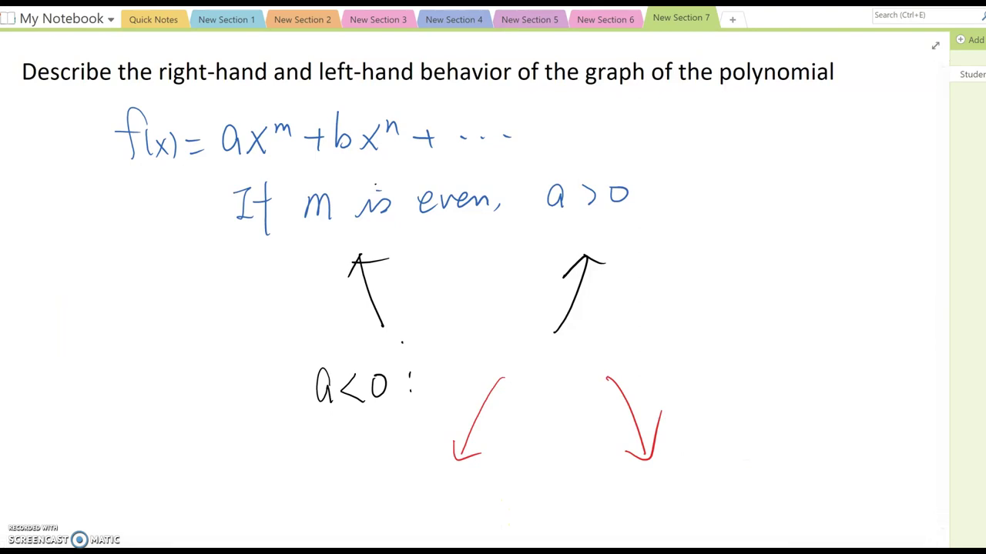
pyautogui.click(479, 546)
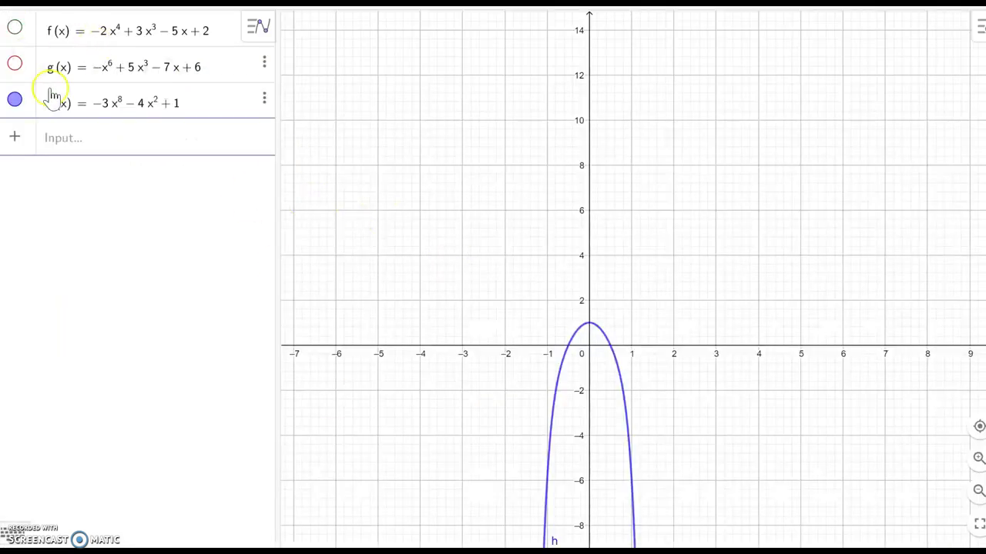
# Show the graphs of g and f alongside h in GeoGebra, then return to the OneNote notes.
pyautogui.click(16, 65)
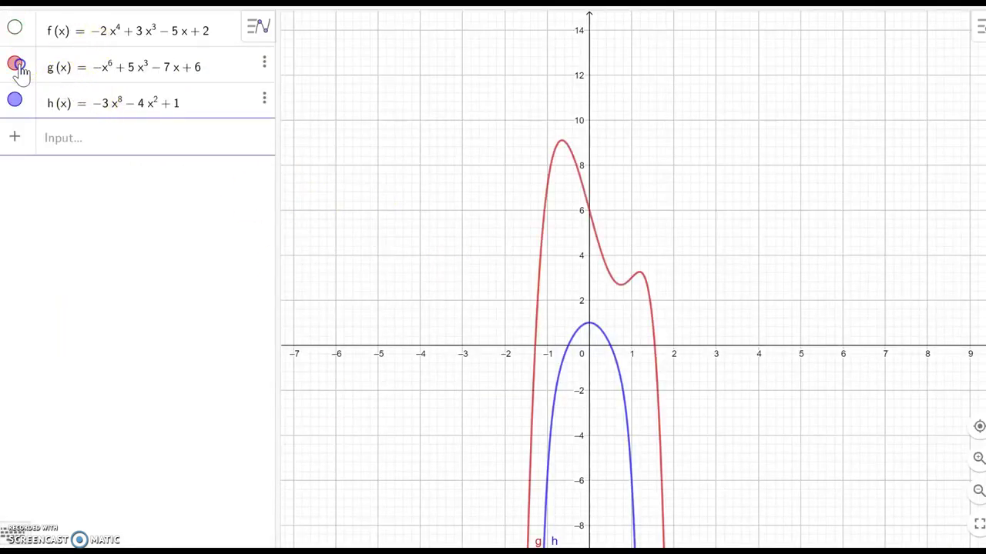
pyautogui.click(15, 30)
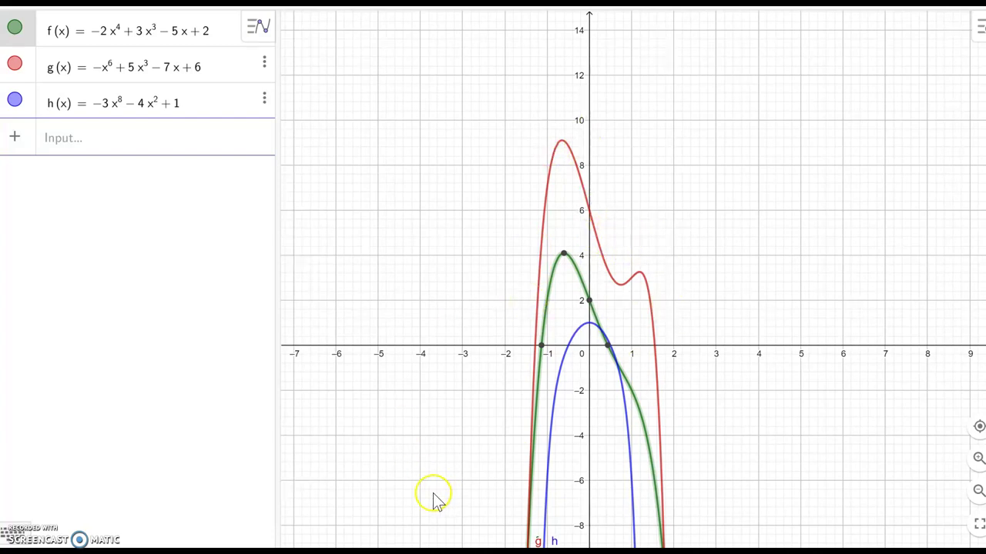
pyautogui.click(324, 547)
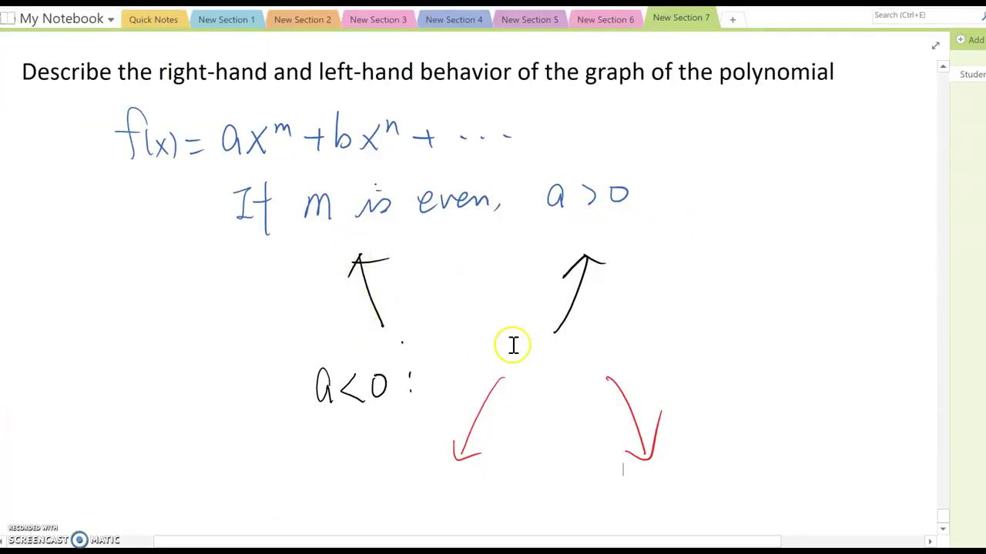
# Write a red 'm is odd' heading below the a<0 arrows and underline it twice.
pyautogui.click(351, 409)
pyautogui.scroll(-5, 550, 308)
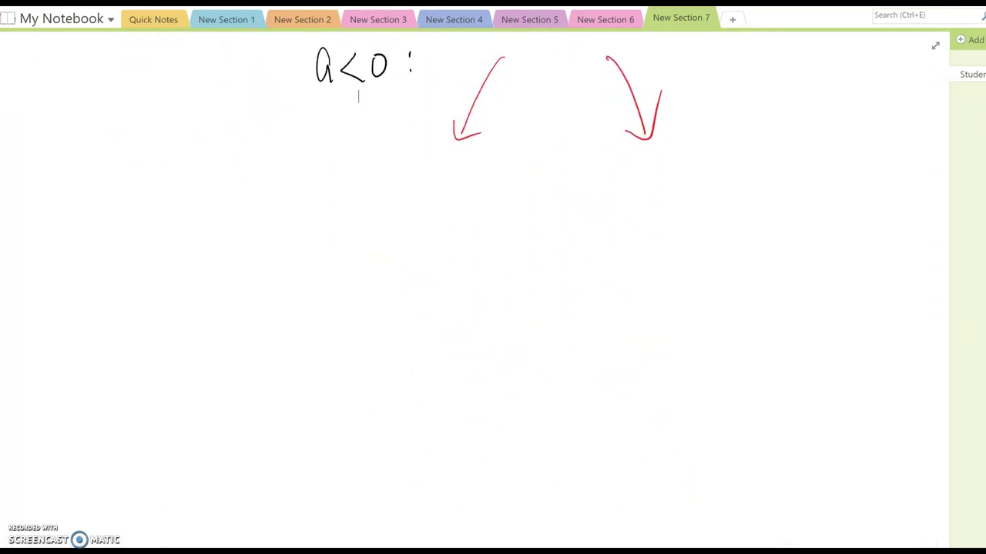
pyautogui.moveTo(244, 194)
pyautogui.mouseDown()
pyautogui.moveTo(243, 223)
pyautogui.moveTo(340, 222)
pyautogui.moveTo(319, 201)
pyautogui.moveTo(395, 216)
pyautogui.moveTo(374, 209)
pyautogui.moveTo(396, 194)
pyautogui.moveTo(398, 221)
pyautogui.moveTo(425, 216)
pyautogui.mouseUp()
pyautogui.moveTo(217, 245); pyautogui.dragTo(479, 235)
pyautogui.moveTo(224, 263); pyautogui.dragTo(452, 242)
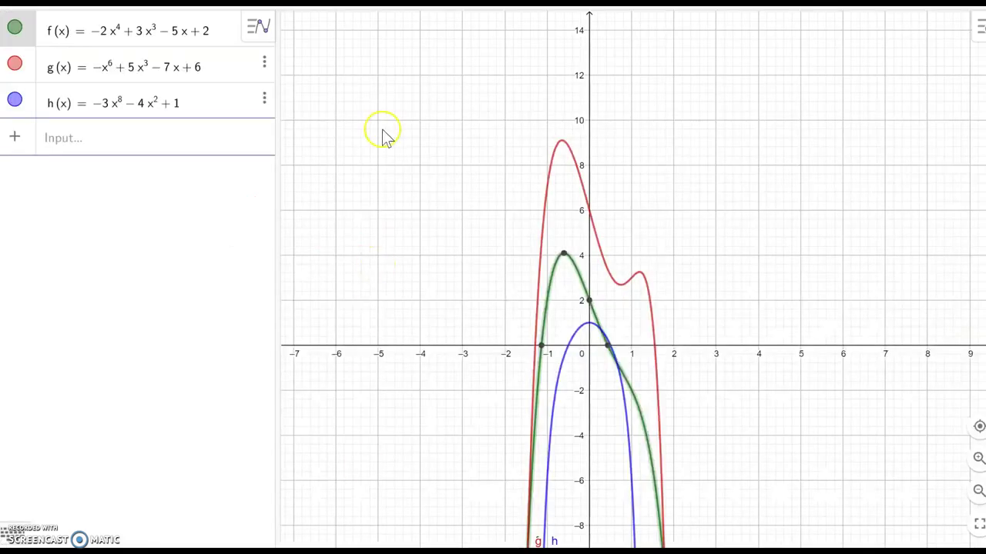
# Hide f, g and h and graph A(x) = 2x^5 + 4x^2 + 4.
pyautogui.click(15, 101)
pyautogui.click(15, 63)
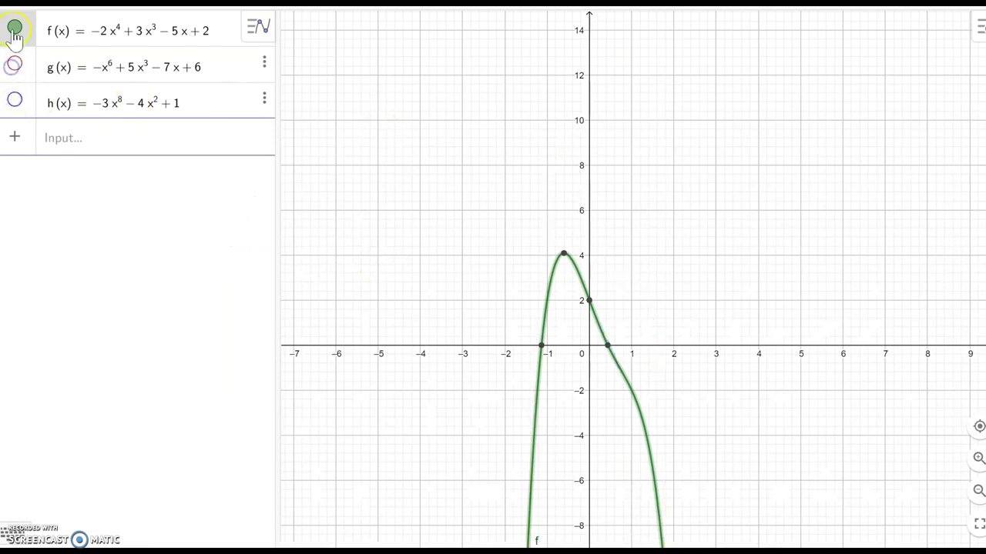
pyautogui.click(14, 28)
pyautogui.click(57, 146)
pyautogui.write('f(x)')
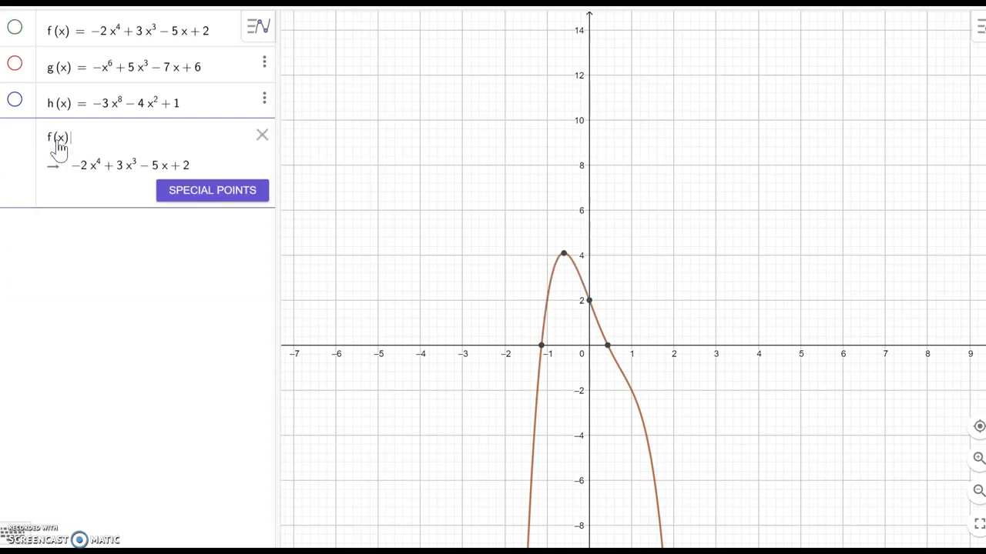
pyautogui.press('BackSpace')
pyautogui.press('BackSpace')
pyautogui.press('BackSpace')
pyautogui.press('BackSpace')
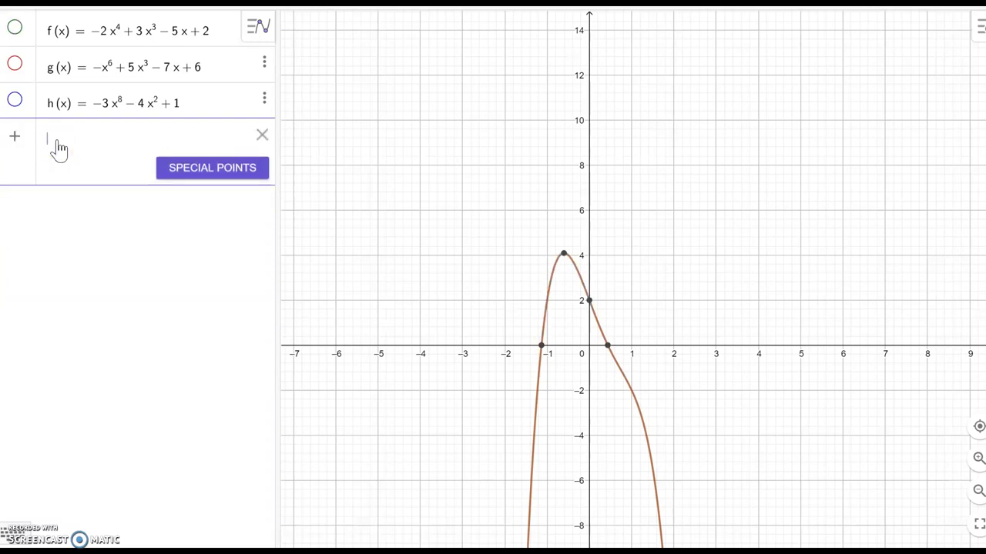
pyautogui.write('A(x) ')
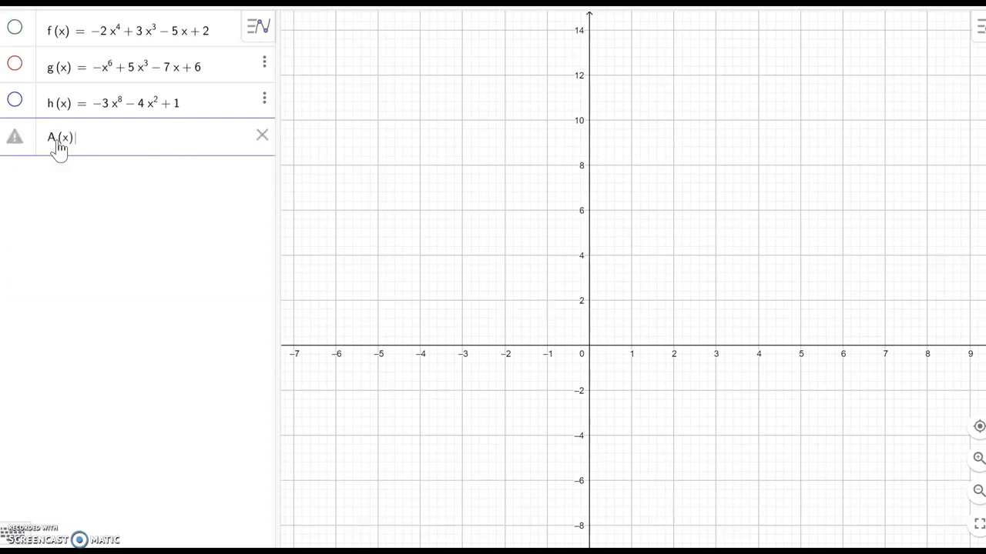
pyautogui.write('= 2')
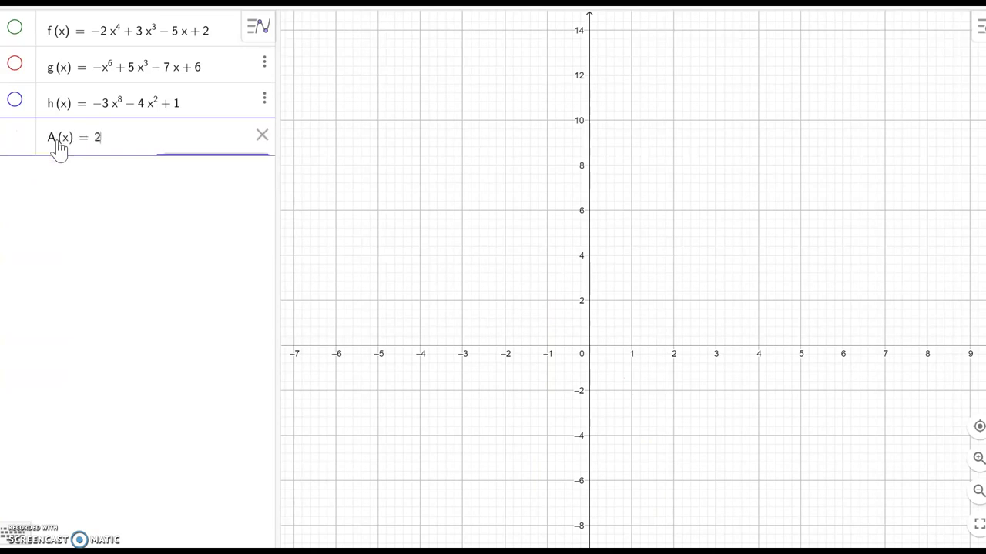
pyautogui.write('x^5 ')
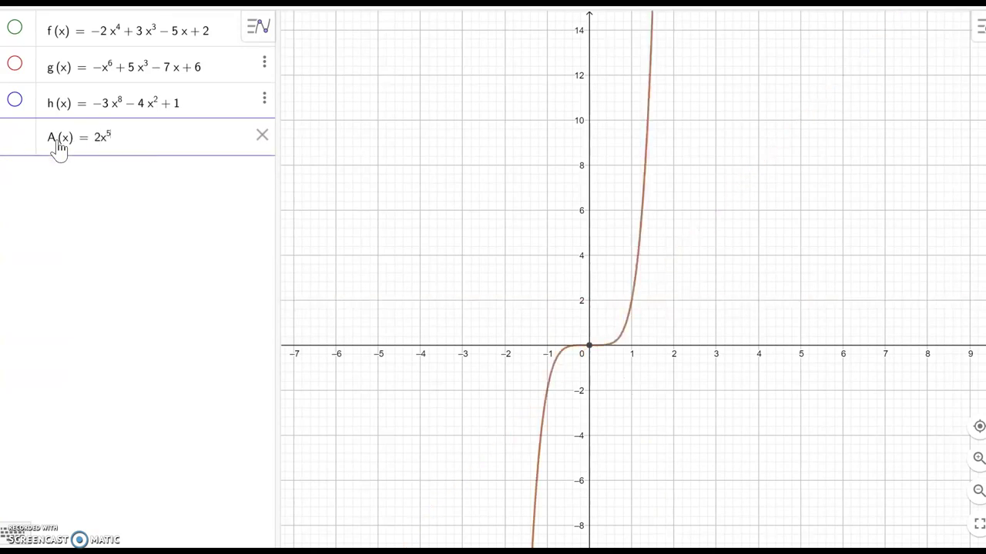
pyautogui.write('+ 4x')
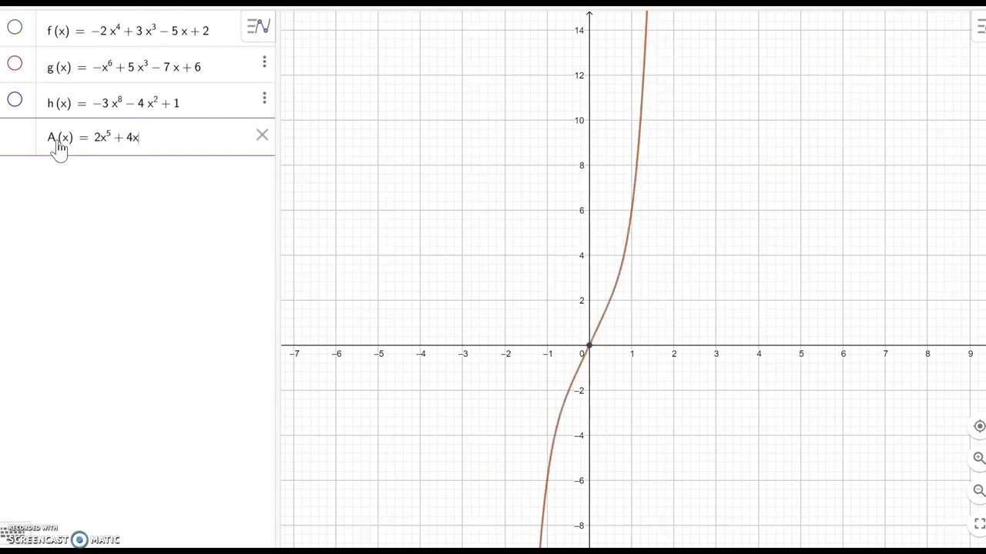
pyautogui.write('^2')
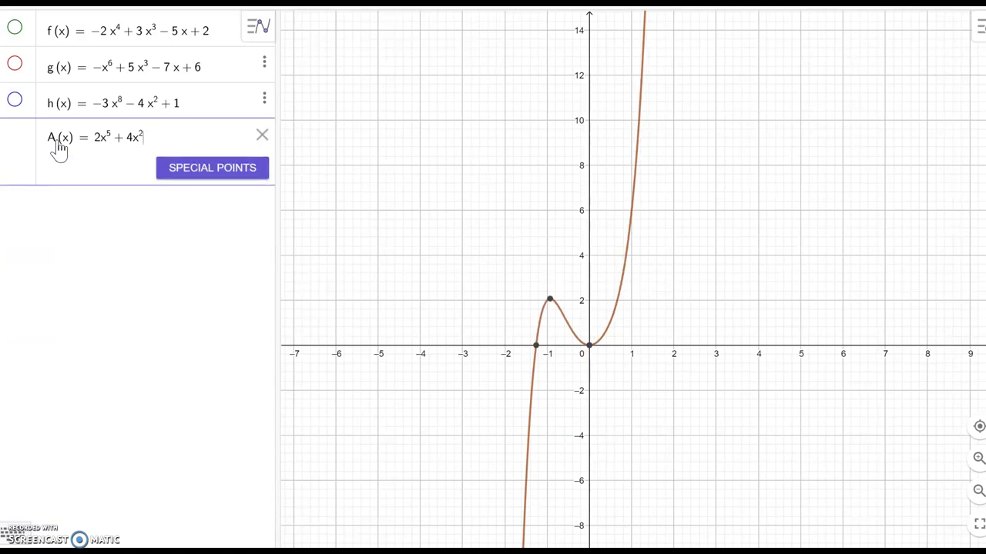
pyautogui.write('+ 4')
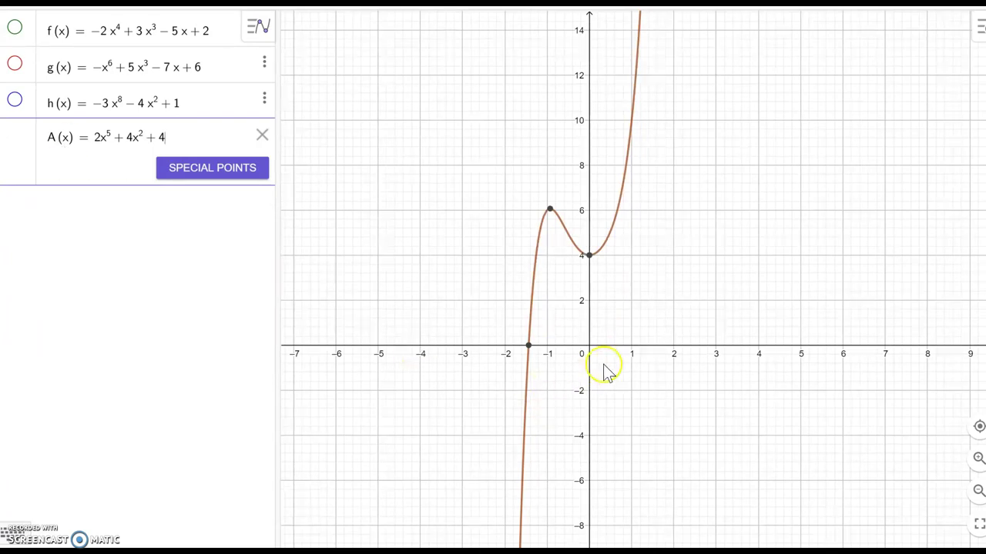
# Stretch the x-axis to spread out A, then enter B(x) = 4x^7 + 5x^5 − 6x^2 + 3.
pyautogui.moveTo(619, 346); pyautogui.dragTo(662, 343)
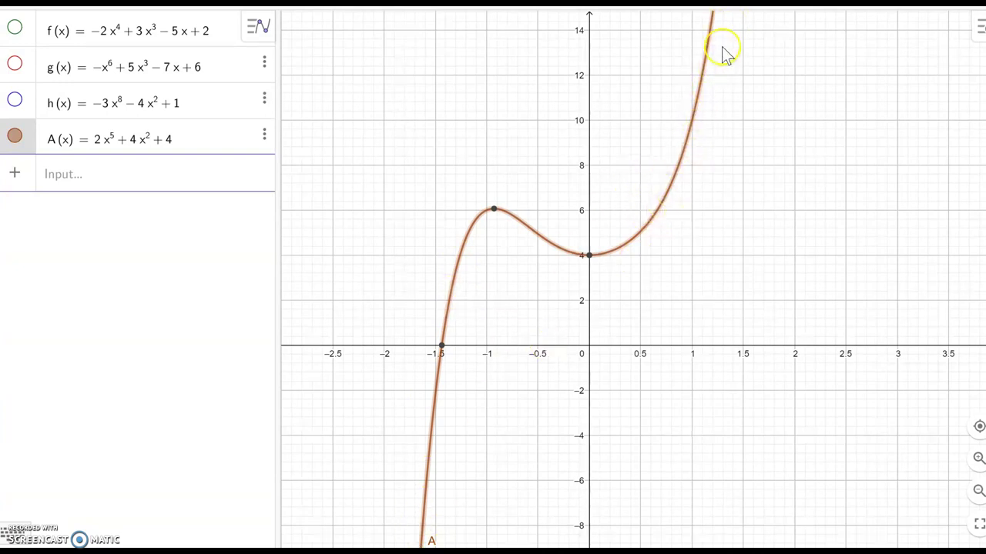
pyautogui.click(74, 176)
pyautogui.write('B(x) ')
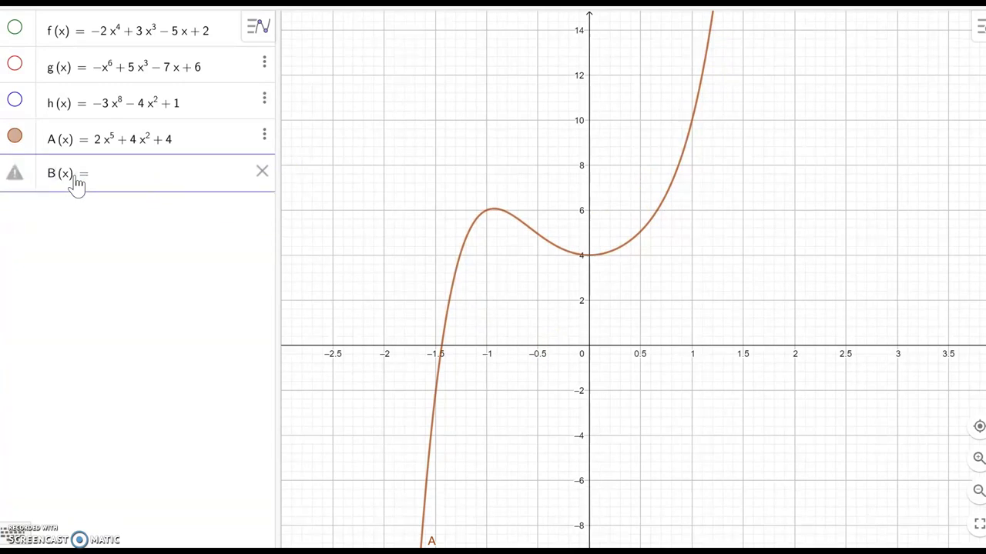
pyautogui.write('= 4x')
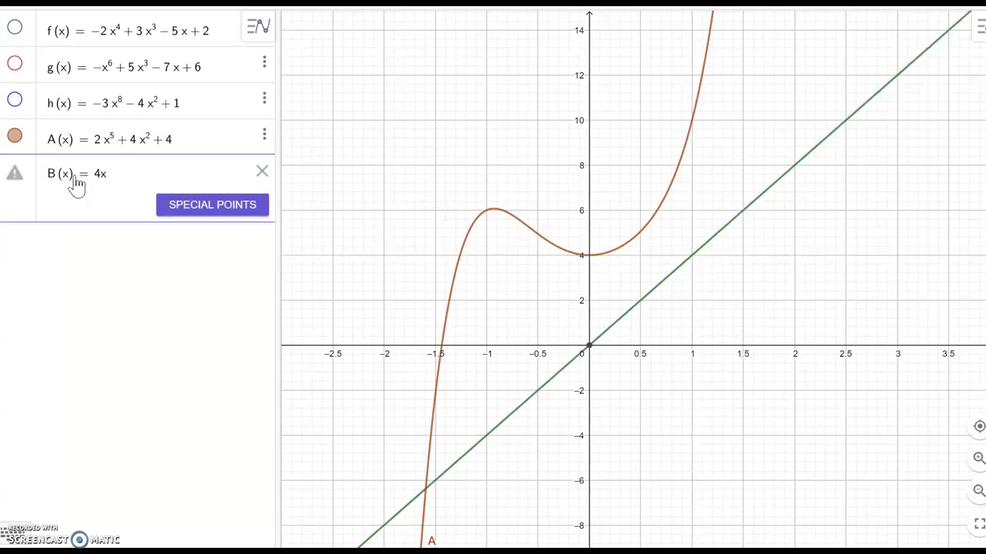
pyautogui.write('^7')
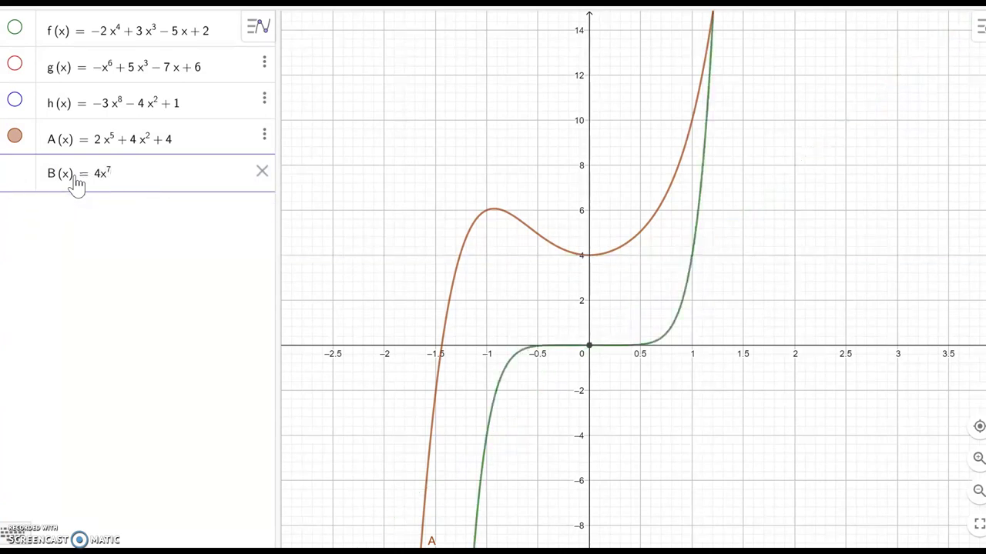
pyautogui.write('+5x')
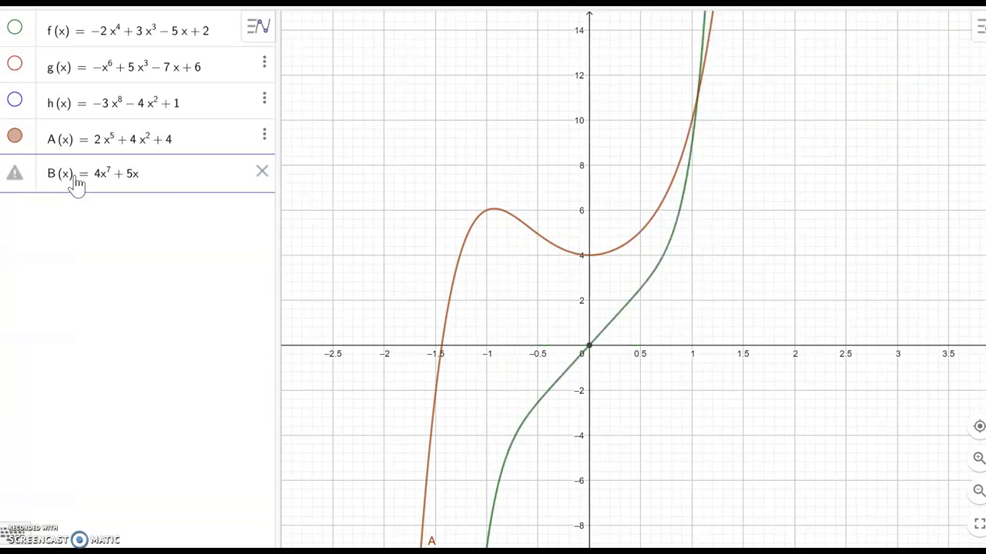
pyautogui.write('^5-')
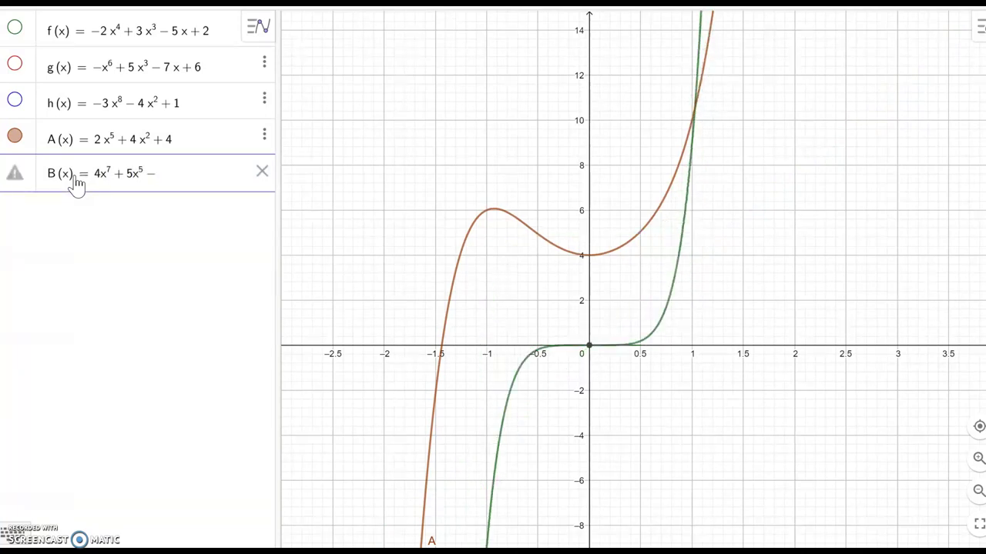
pyautogui.write('6x^2')
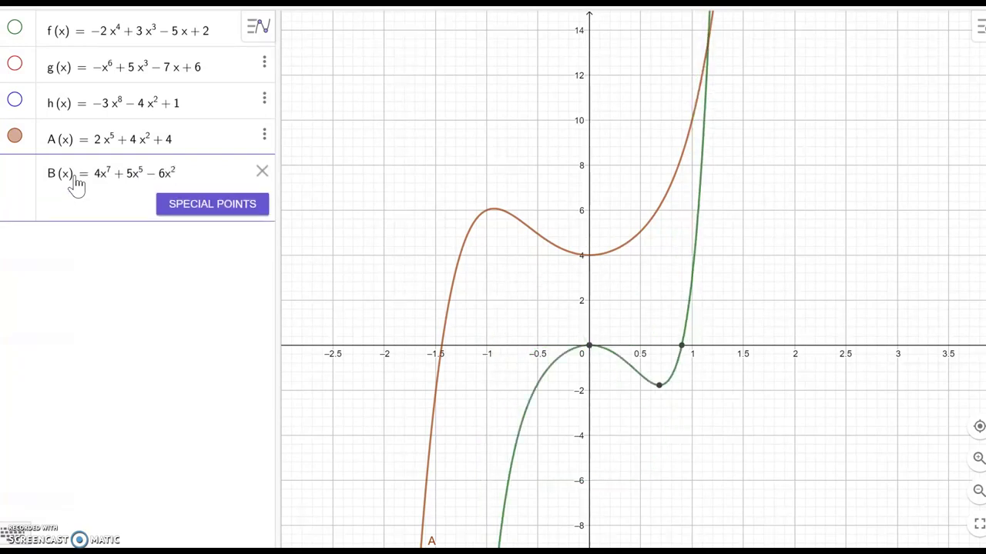
pyautogui.write('+3')
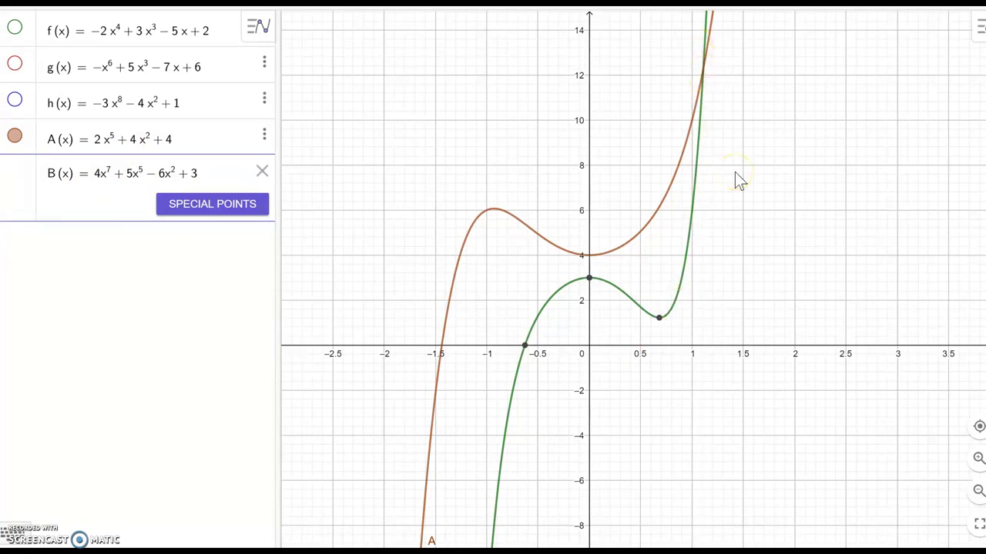
# Under 'm is odd', write a > 0 with a downward left-end arrow and an upward right-end arrow.
pyautogui.click(262, 542)
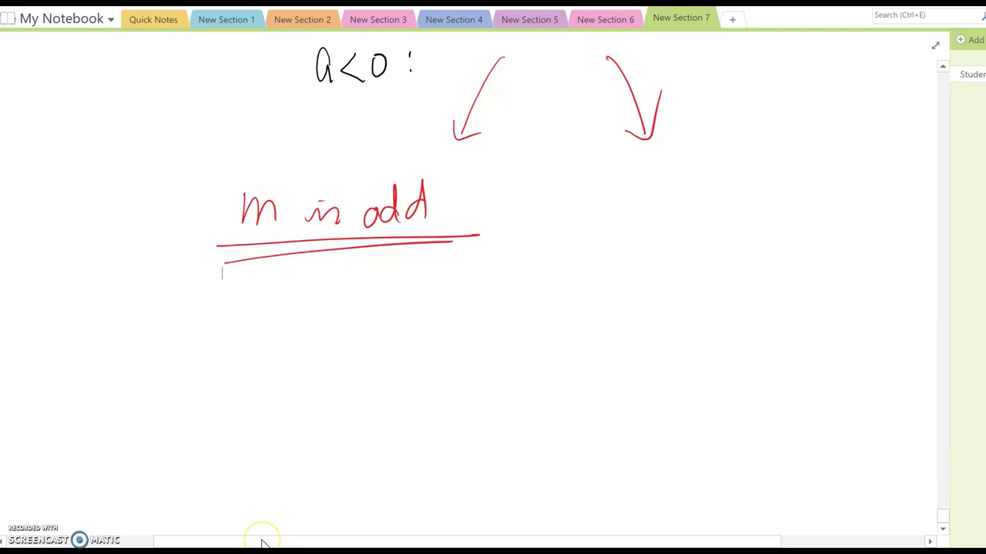
pyautogui.moveTo(219, 259); pyautogui.dragTo(394, 248)
pyautogui.moveTo(561, 206)
pyautogui.mouseDown()
pyautogui.moveTo(542, 197)
pyautogui.moveTo(562, 223)
pyautogui.moveTo(589, 221)
pyautogui.mouseUp()
pyautogui.moveTo(633, 197); pyautogui.dragTo(632, 202)
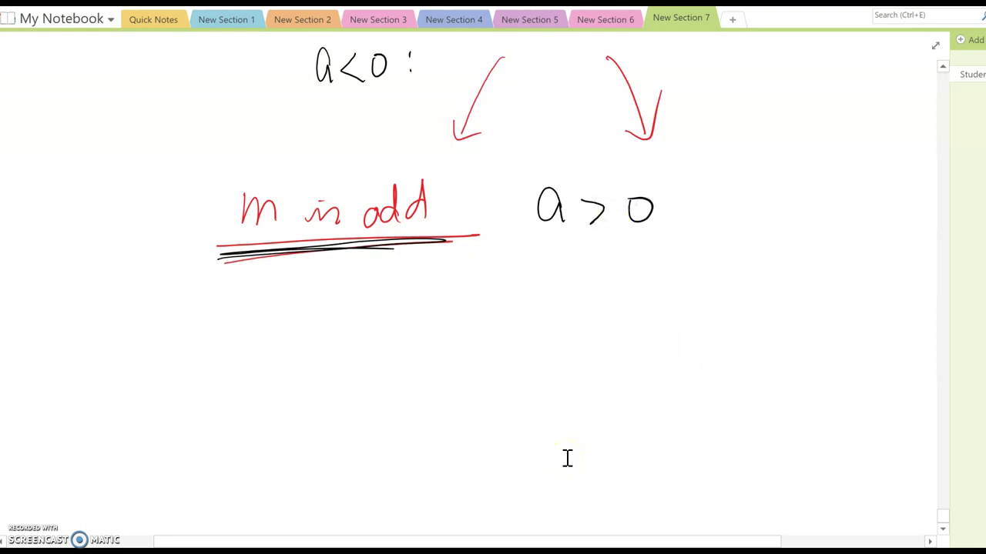
pyautogui.moveTo(416, 274)
pyautogui.mouseDown()
pyautogui.moveTo(371, 362)
pyautogui.moveTo(354, 375)
pyautogui.moveTo(382, 389)
pyautogui.mouseUp()
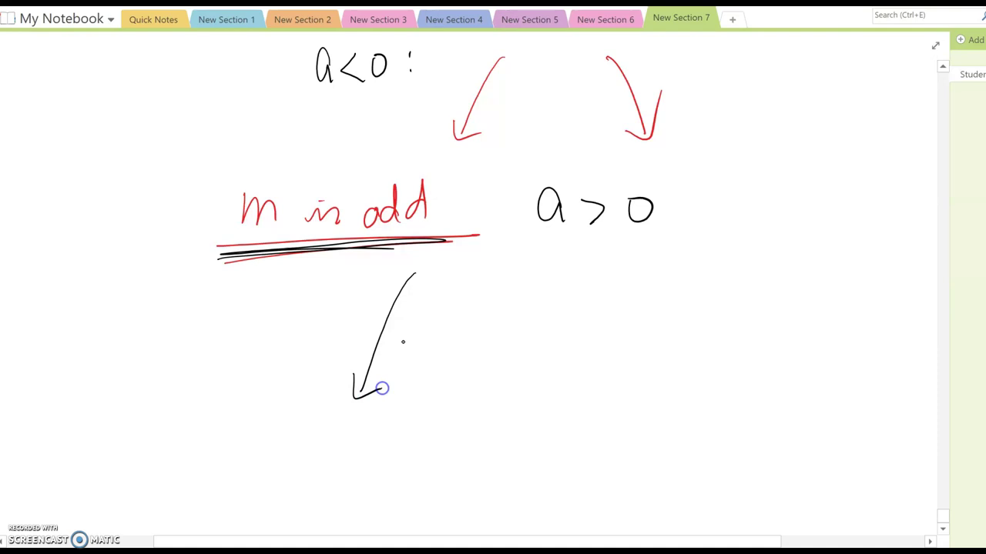
pyautogui.moveTo(527, 376)
pyautogui.mouseDown()
pyautogui.moveTo(597, 258)
pyautogui.moveTo(567, 279)
pyautogui.moveTo(592, 254)
pyautogui.moveTo(626, 259)
pyautogui.mouseUp()
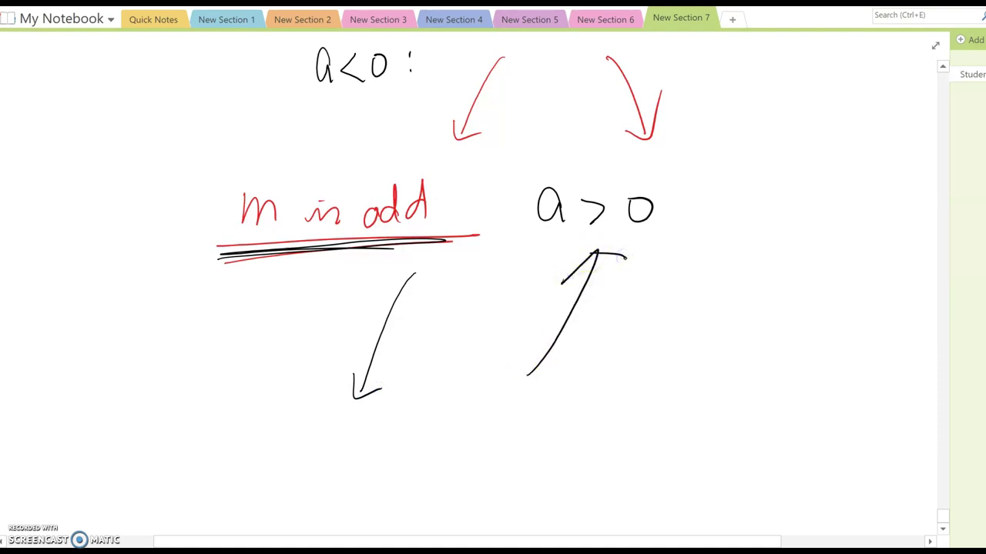
# Handwrite the condition a < 0 further down the page.
pyautogui.scroll(-5, 627, 251)
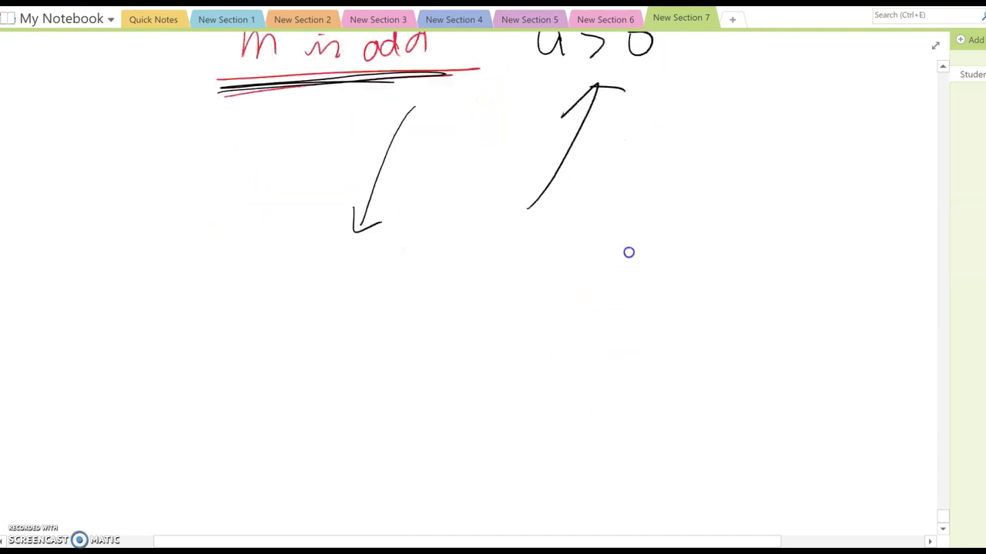
pyautogui.moveTo(250, 256)
pyautogui.mouseDown()
pyautogui.moveTo(268, 256)
pyautogui.moveTo(271, 276)
pyautogui.mouseUp()
pyautogui.moveTo(314, 239)
pyautogui.mouseDown()
pyautogui.moveTo(317, 271)
pyautogui.moveTo(326, 246)
pyautogui.mouseUp()
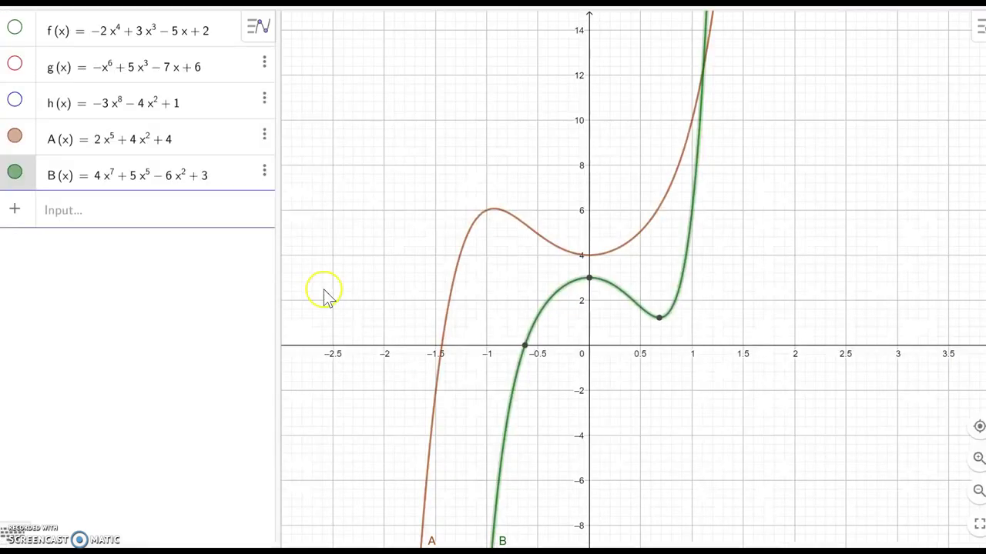
# Make the leading coefficients negative: A(x) to −2x⁵ and B(x) to −4x⁷.
pyautogui.click(100, 147)
pyautogui.write('-')
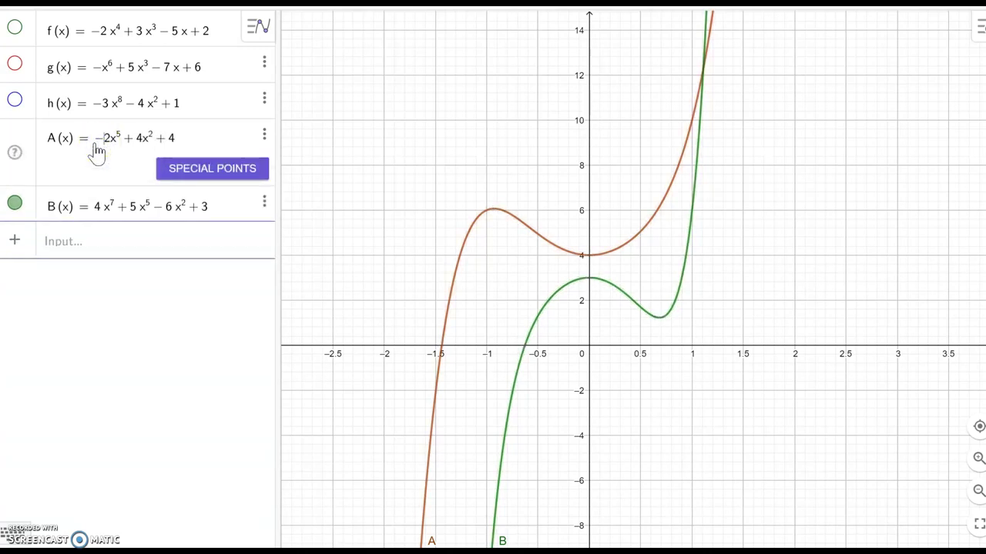
pyautogui.press('Return')
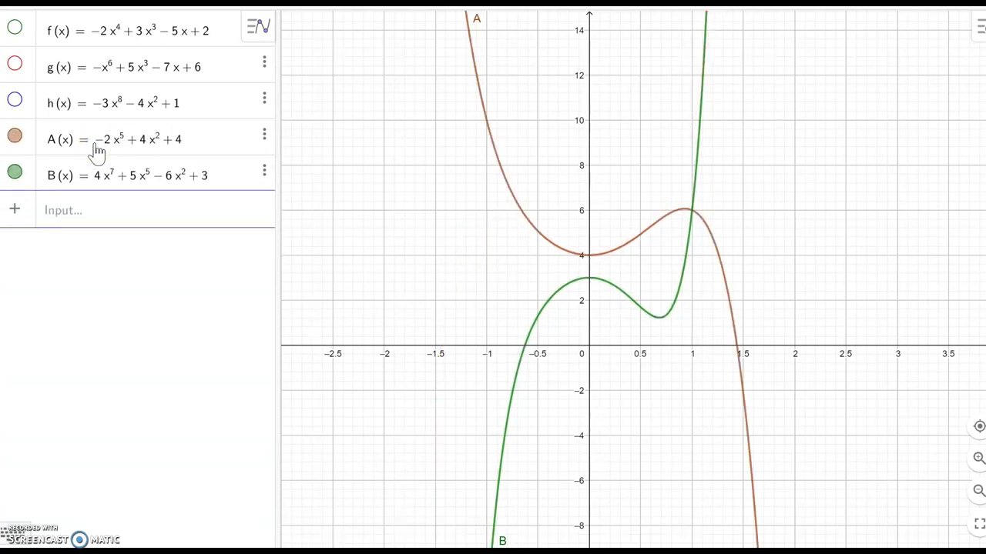
pyautogui.click(91, 185)
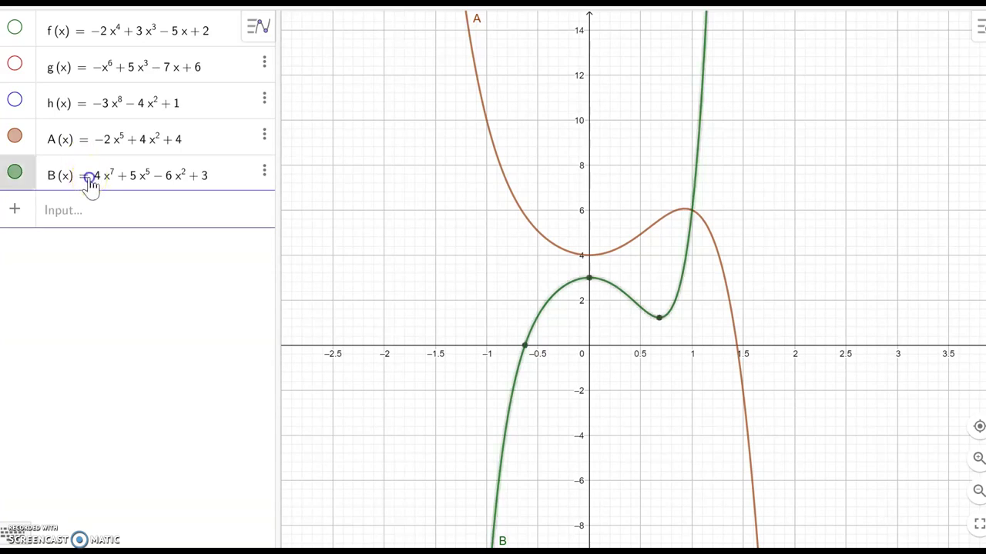
pyautogui.write('-')
pyautogui.press('Return')
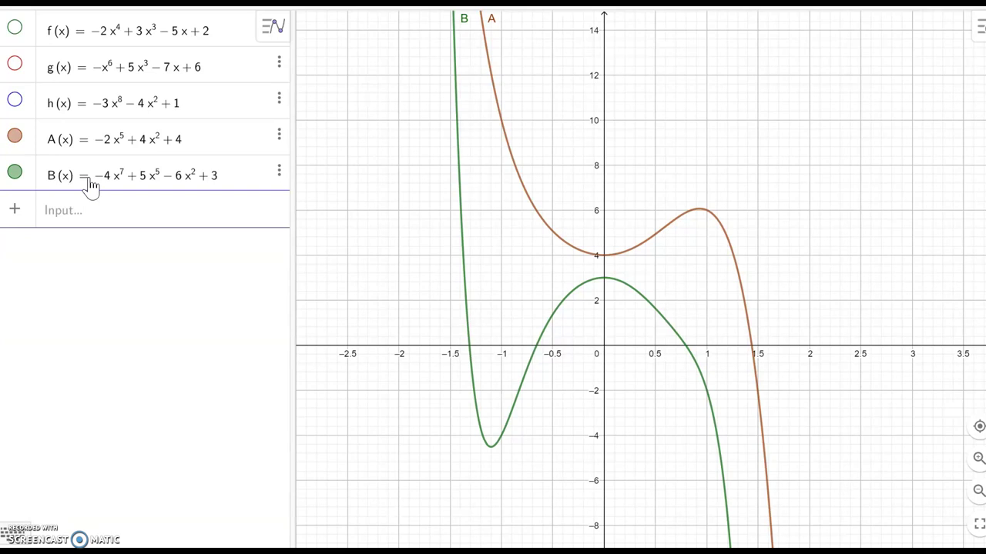
# Flip A(x)'s leading coefficient back to positive, then to −2x⁵ again, to compare its ends.
pyautogui.click(103, 143)
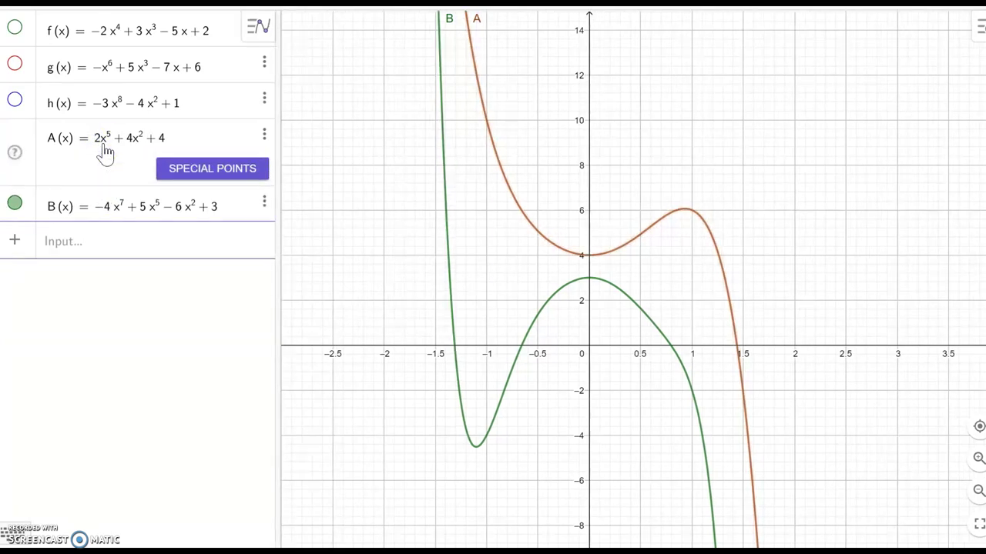
pyautogui.press('BackSpace')
pyautogui.press('Return')
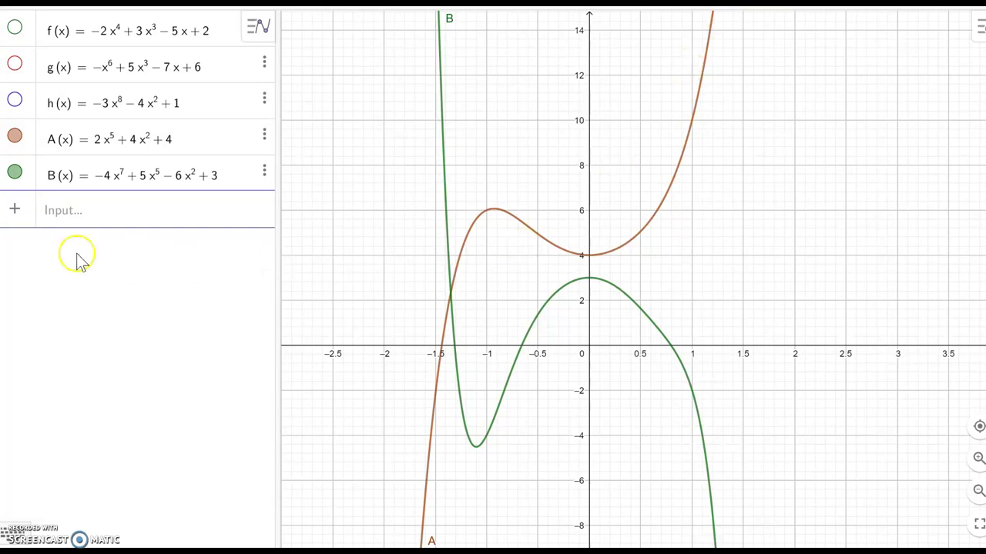
pyautogui.click(98, 144)
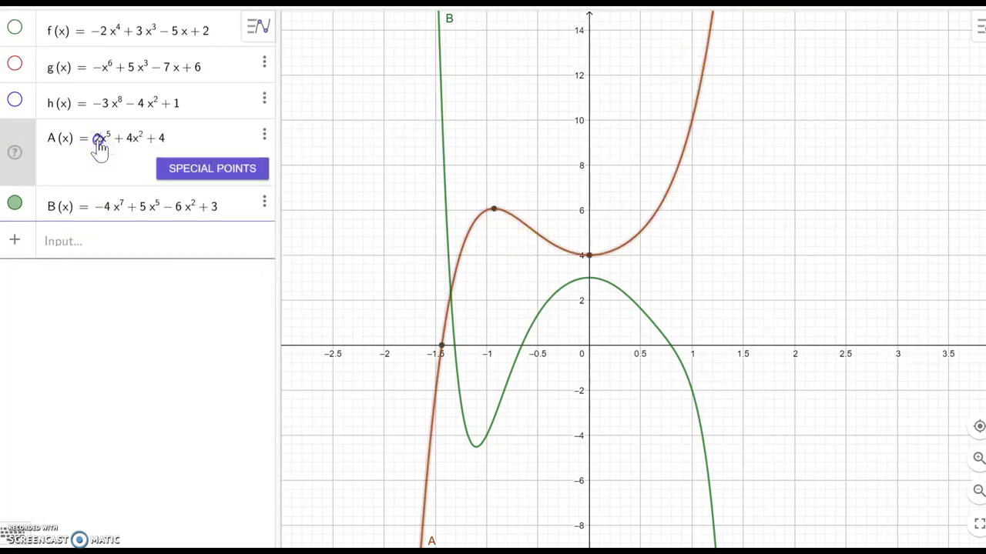
pyautogui.write('-')
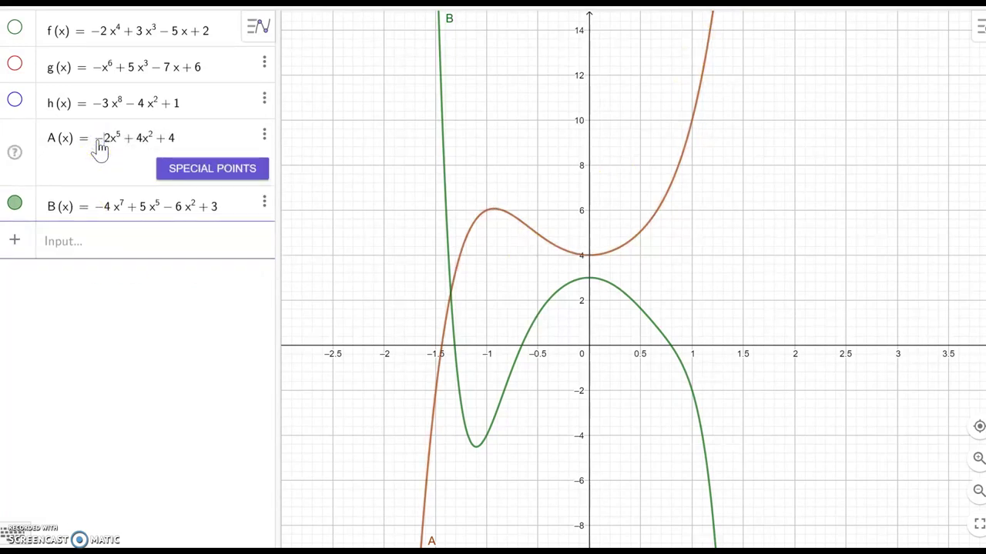
pyautogui.press('Return')
pyautogui.click(547, 203)
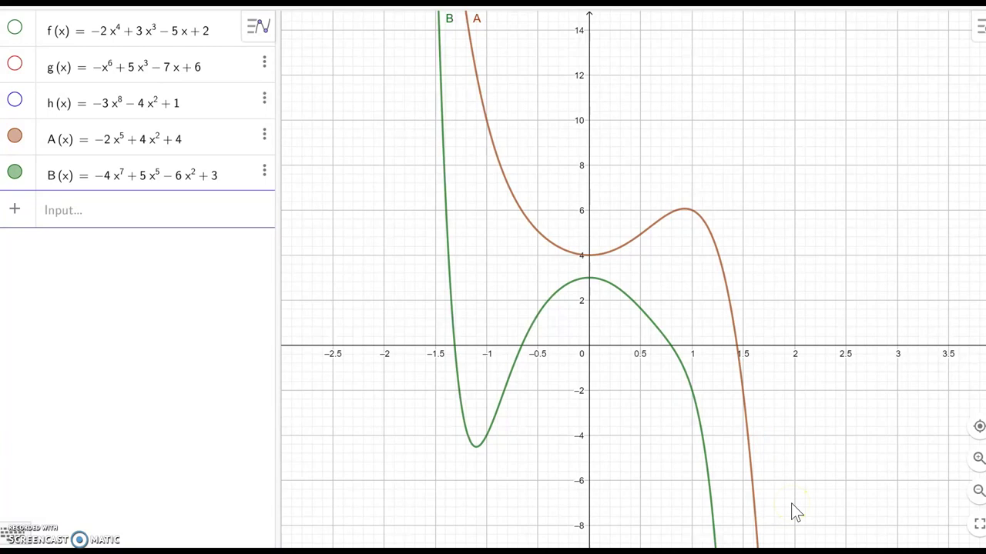
# Flip B(x)'s leading coefficient to positive, then back to −4x⁷, to compare its ends.
pyautogui.click(103, 179)
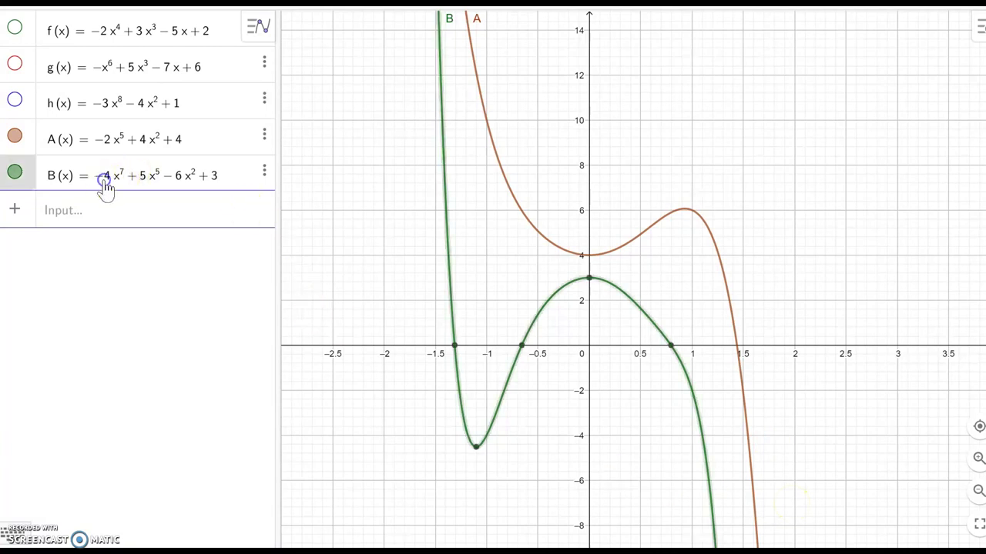
pyautogui.press('BackSpace')
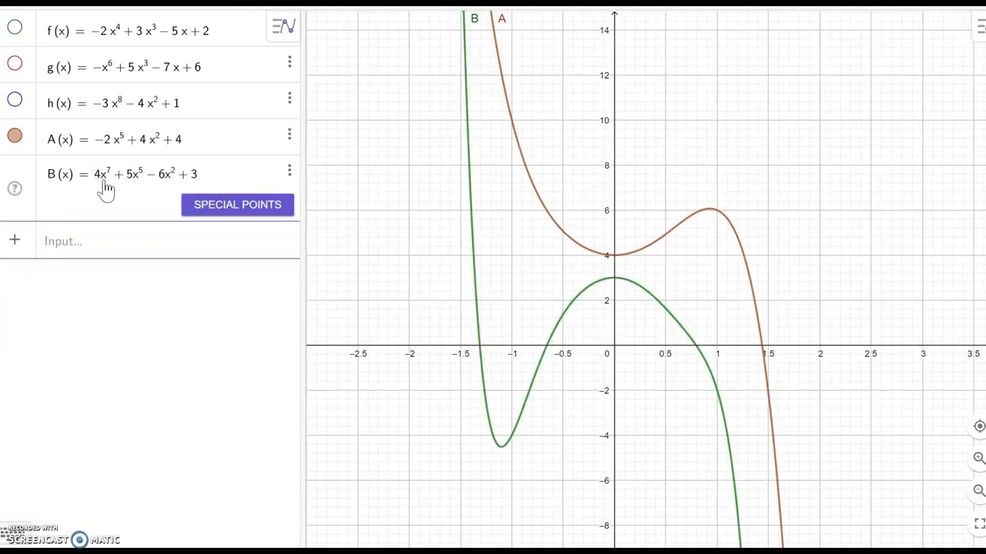
pyautogui.press('Return')
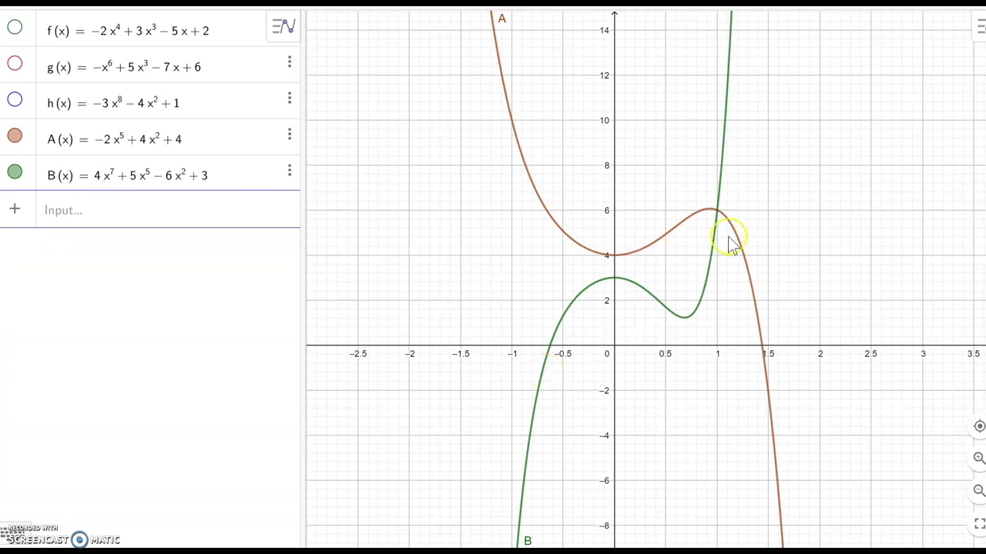
pyautogui.click(98, 183)
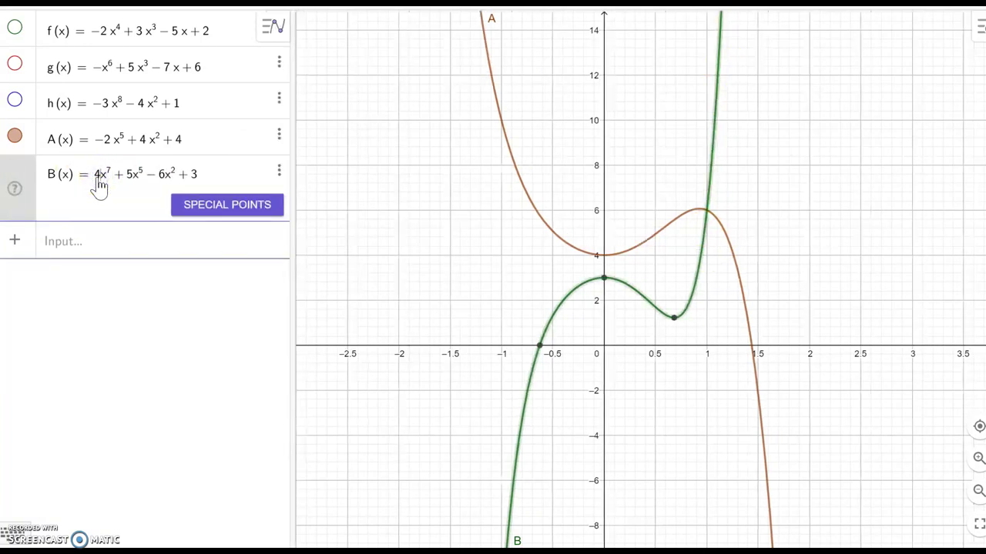
pyautogui.write('-')
pyautogui.press('Return')
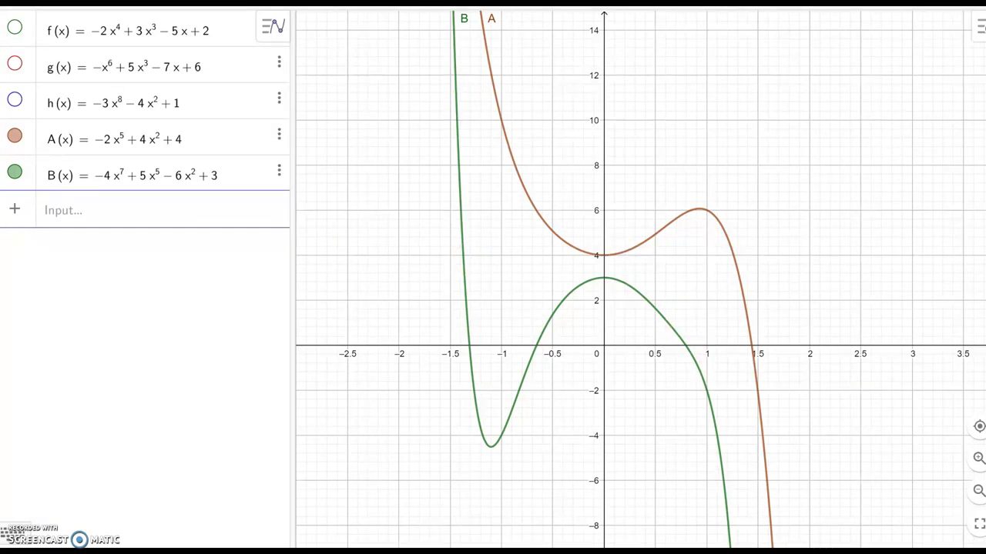
pyautogui.hotkey('alt', 'Tab')
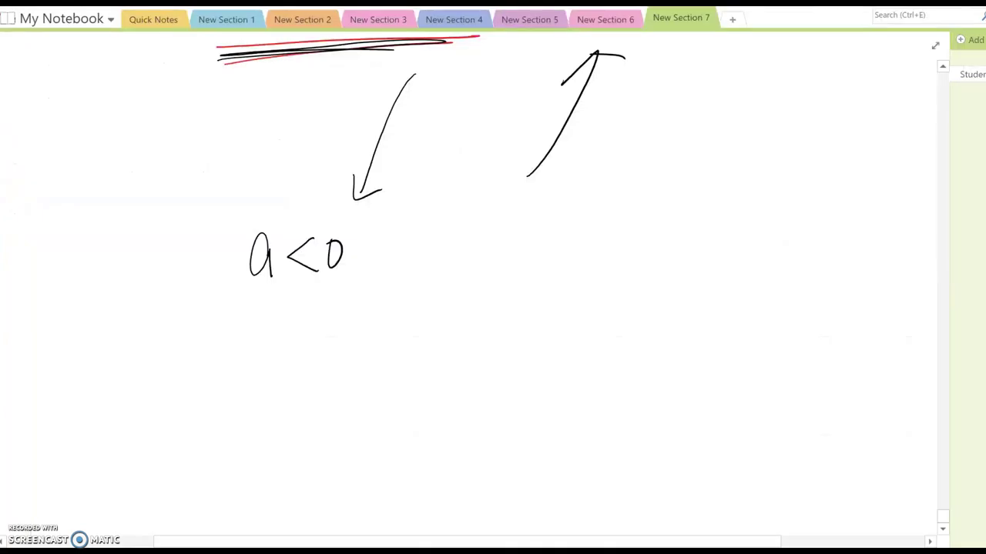
# Underline a<0, draw an upward arrow to its right, and begin a downward arrow.
pyautogui.moveTo(223, 294); pyautogui.dragTo(349, 292)
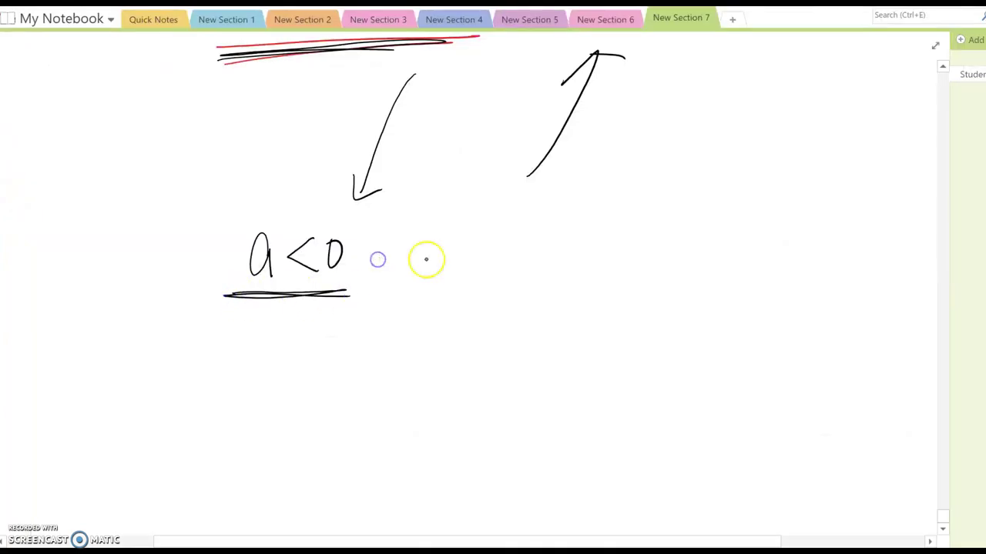
pyautogui.moveTo(426, 230); pyautogui.dragTo(452, 319)
pyautogui.moveTo(418, 250)
pyautogui.mouseDown()
pyautogui.moveTo(427, 233)
pyautogui.moveTo(440, 239)
pyautogui.mouseUp()
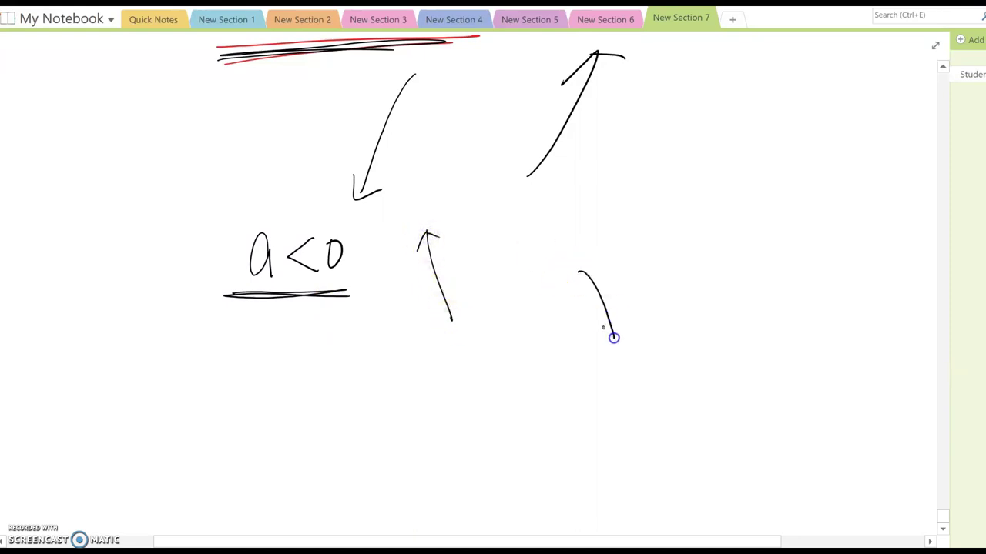